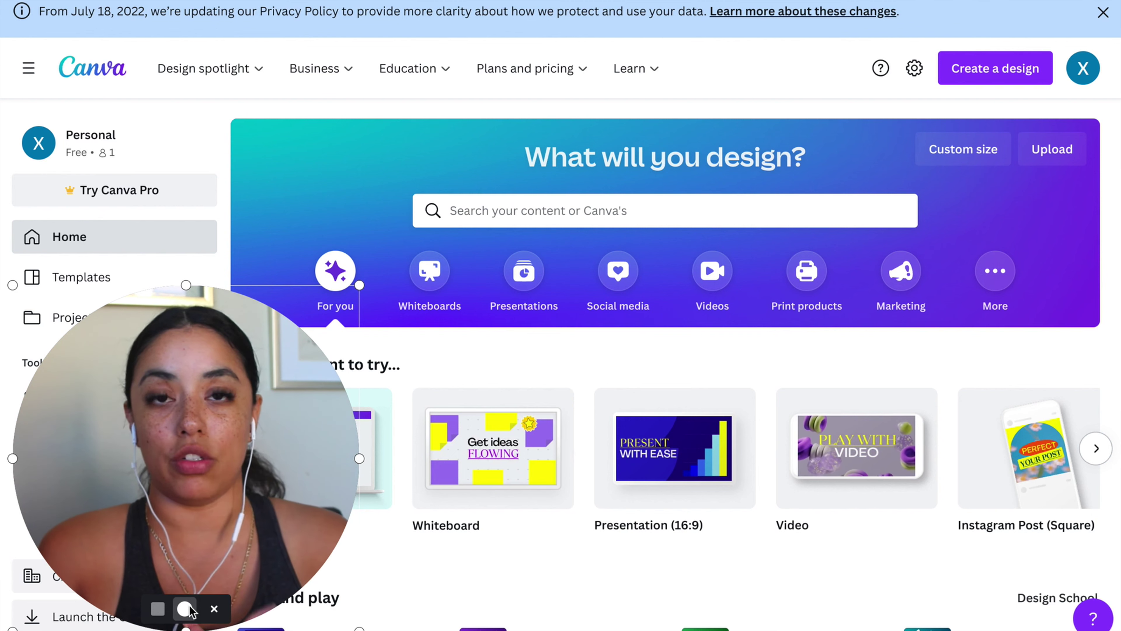
Search Canva templates for 'worksheet' and scroll the results toward the Survey for students template
click(185, 609)
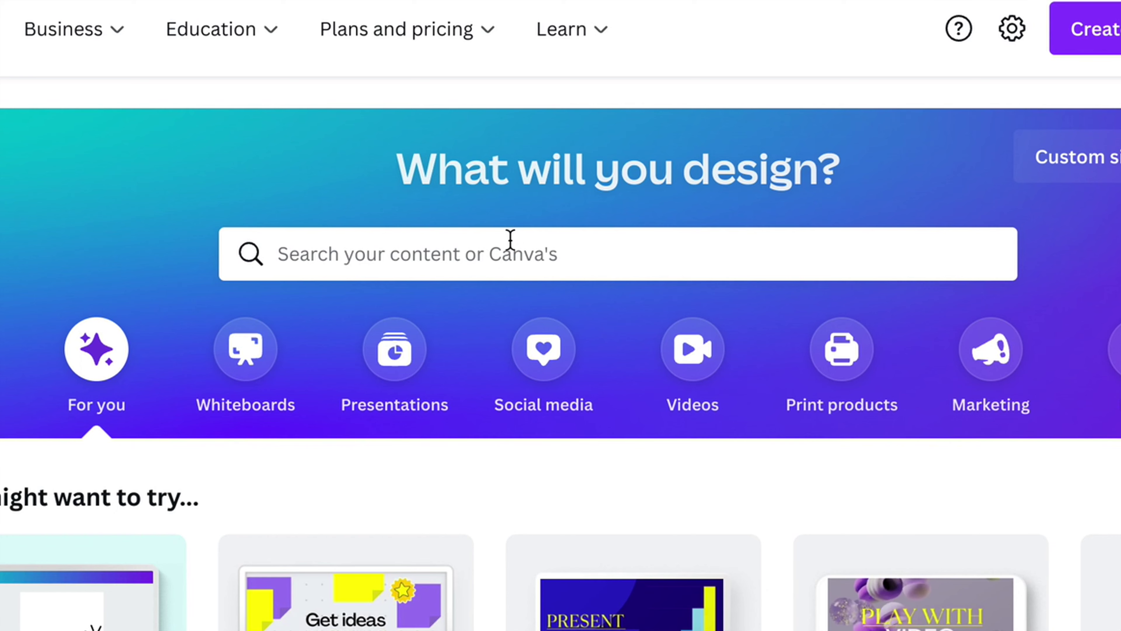
click(600, 211)
text(worksheet)
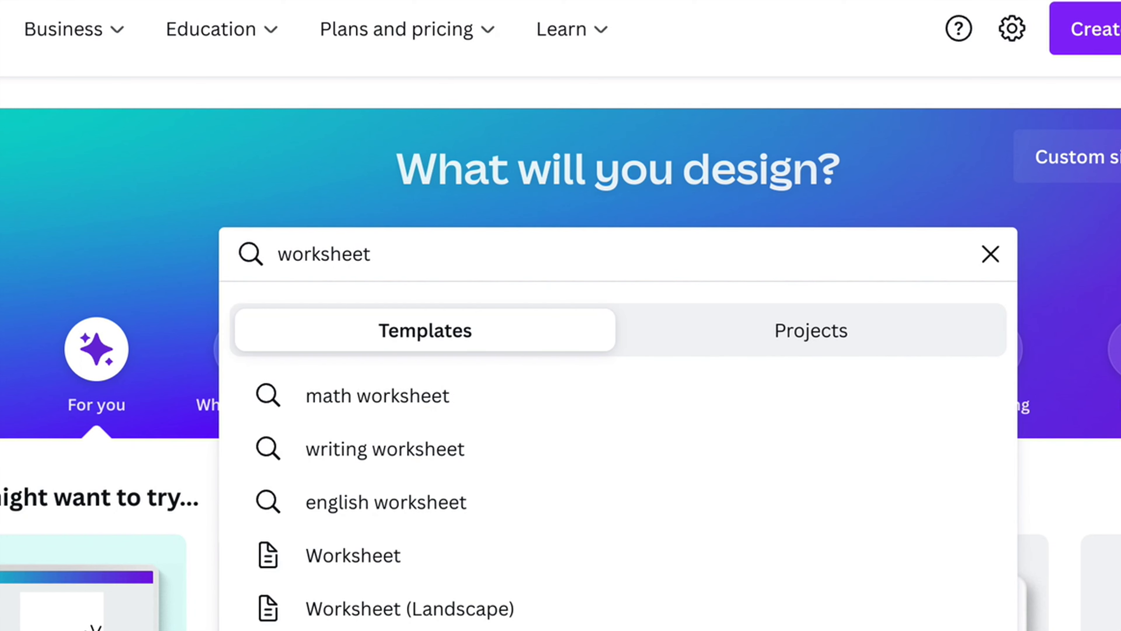
key(Escape)
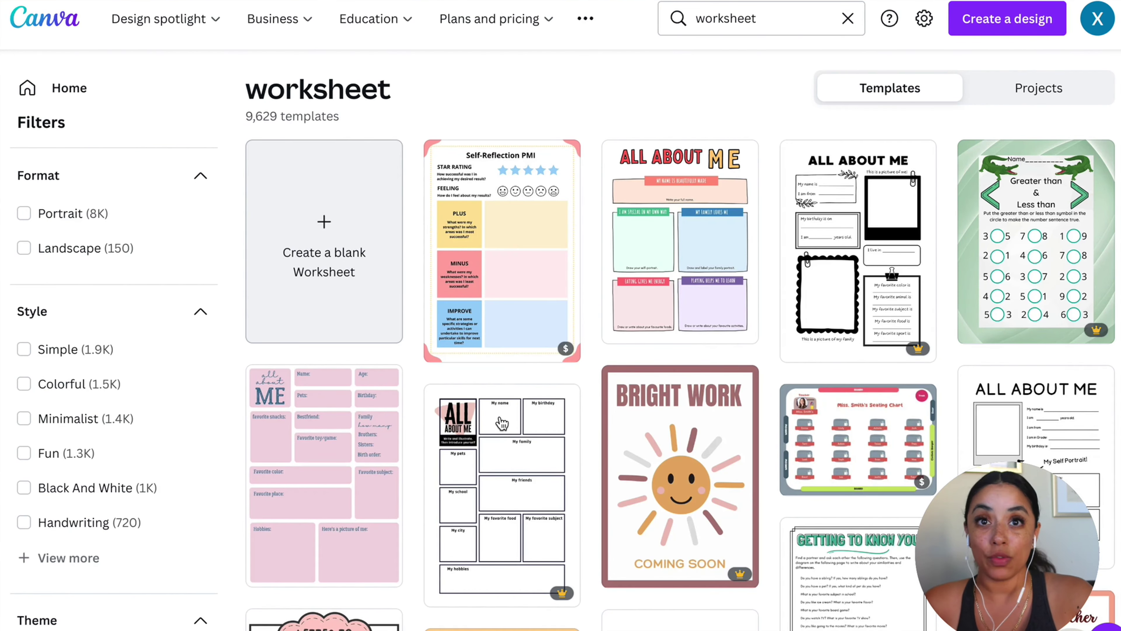
scroll(586, 283, down, 5)
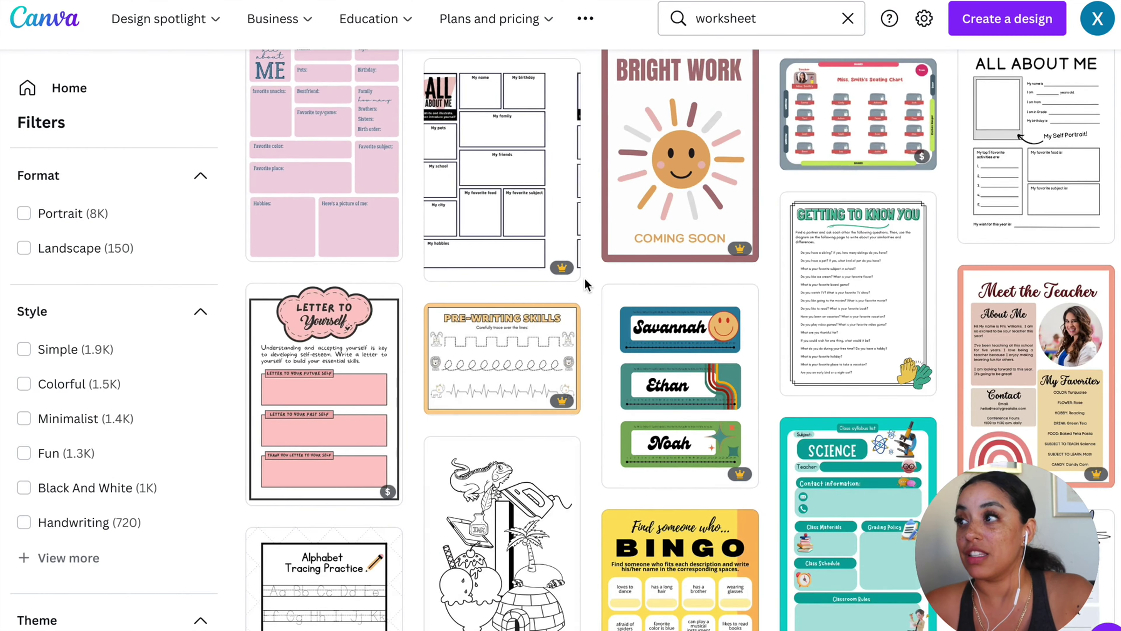
scroll(586, 282, down, 5)
scroll(585, 278, down, 5)
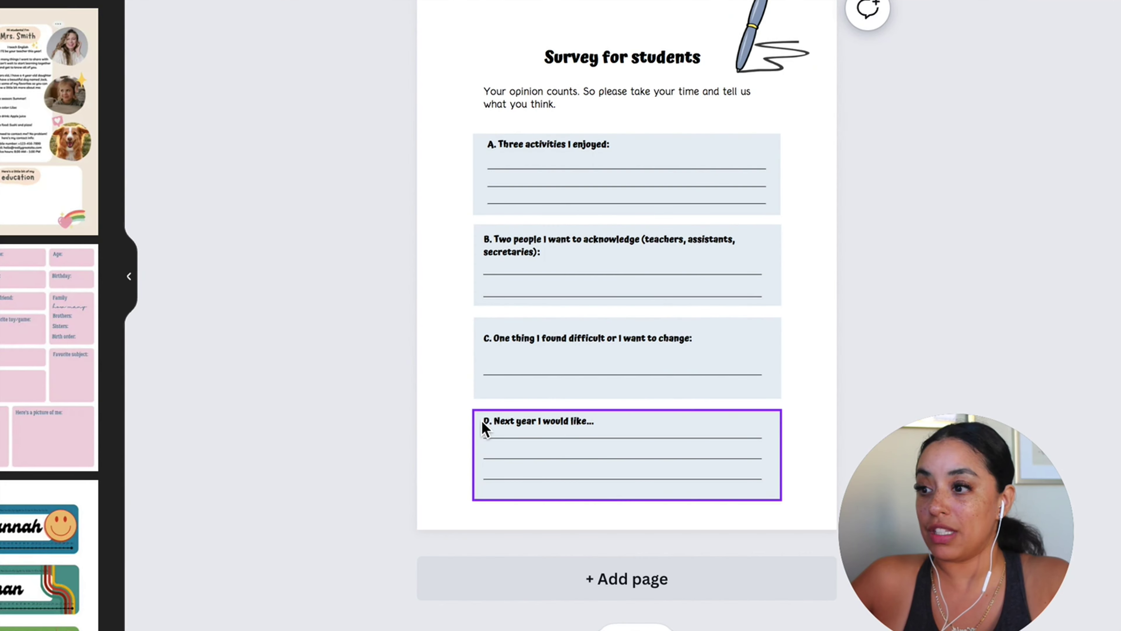
click(864, 172)
key(Escape)
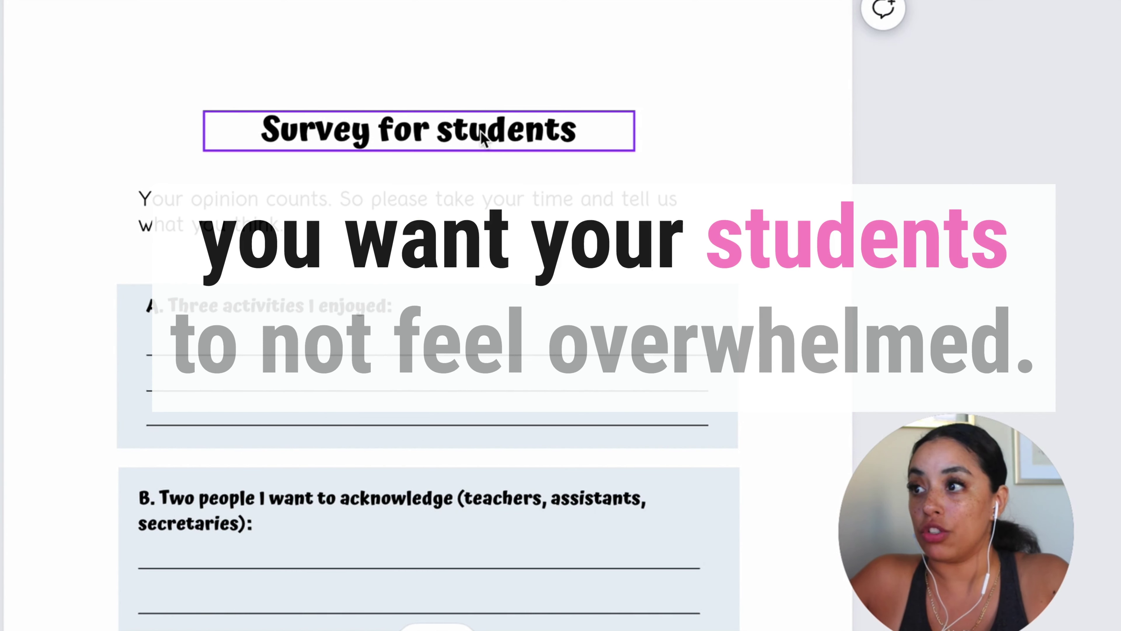
click(488, 133)
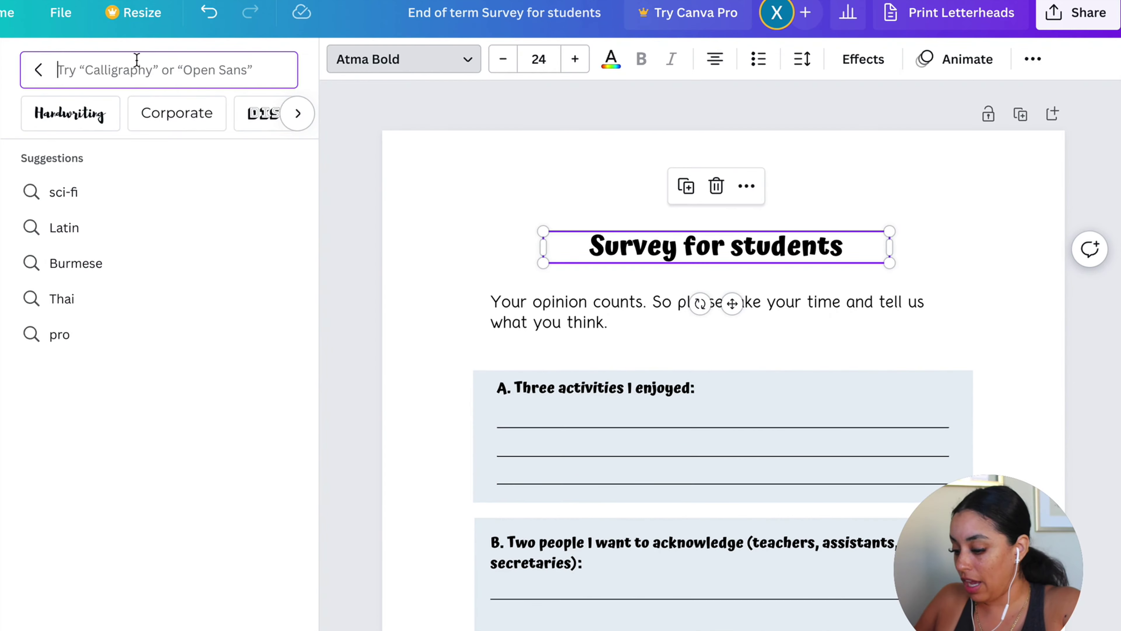
Set the survey title to uppercase Open Sans Bold
text(sans)
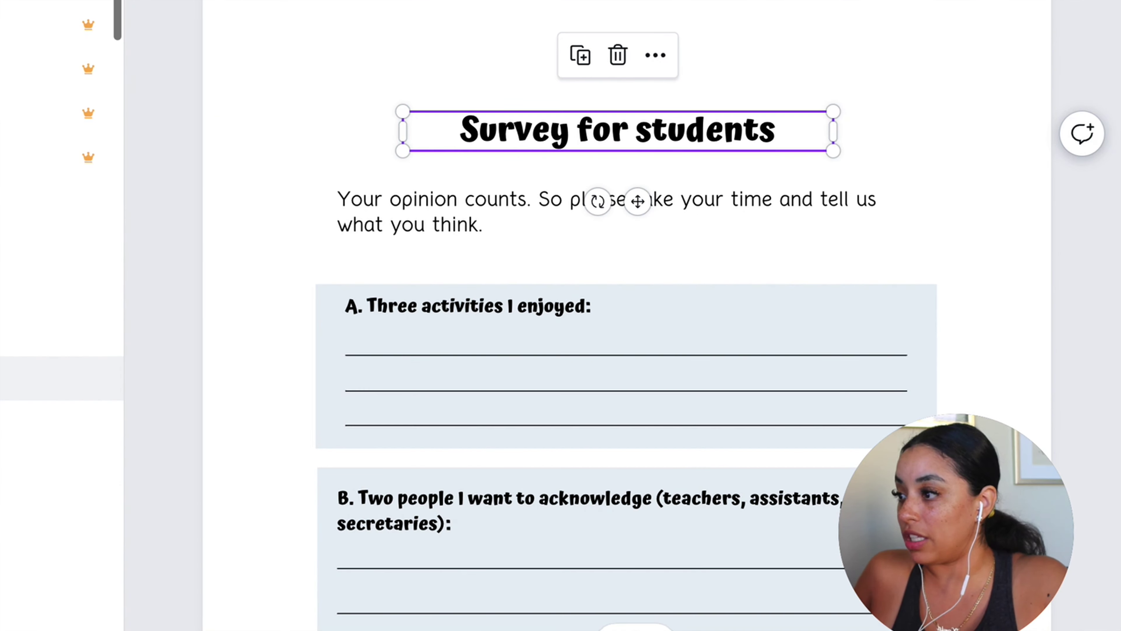
click(86, 304)
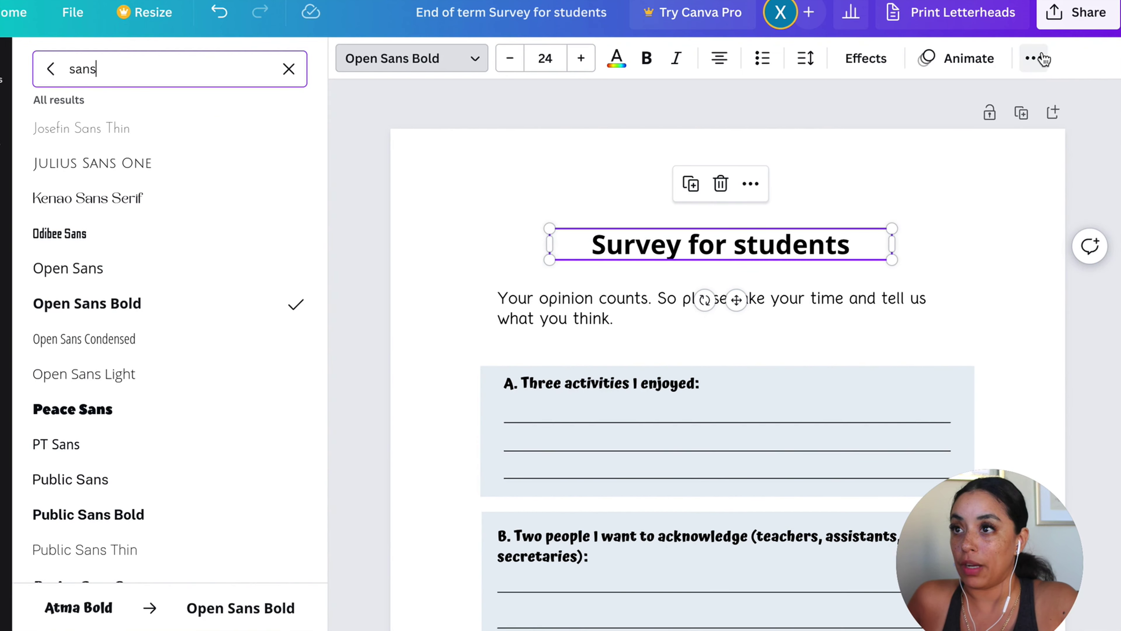
click(1035, 55)
click(797, 103)
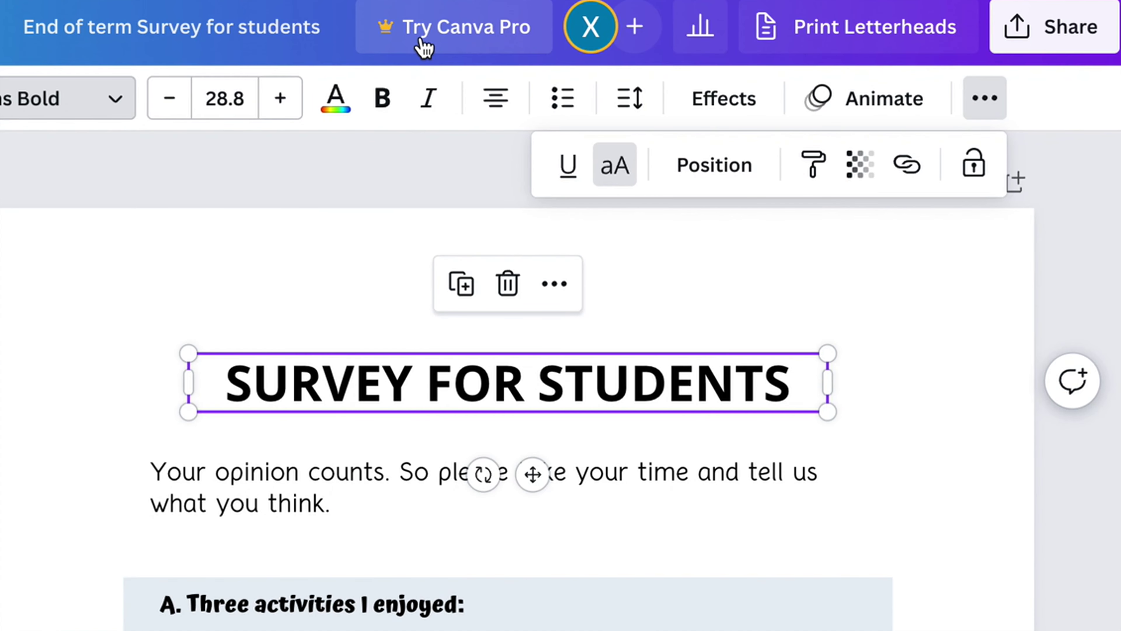
Tighten the title's line spacing to 1.26 and letter spacing to -53
click(629, 98)
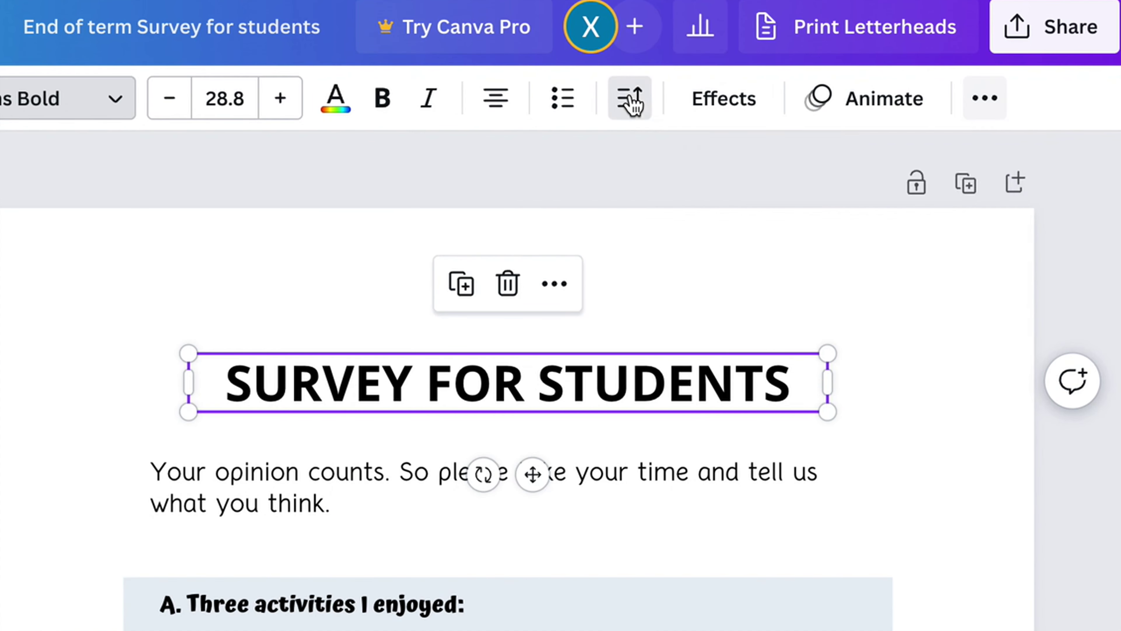
drag(811, 296, 779, 295)
drag(717, 227, 704, 223)
click(629, 97)
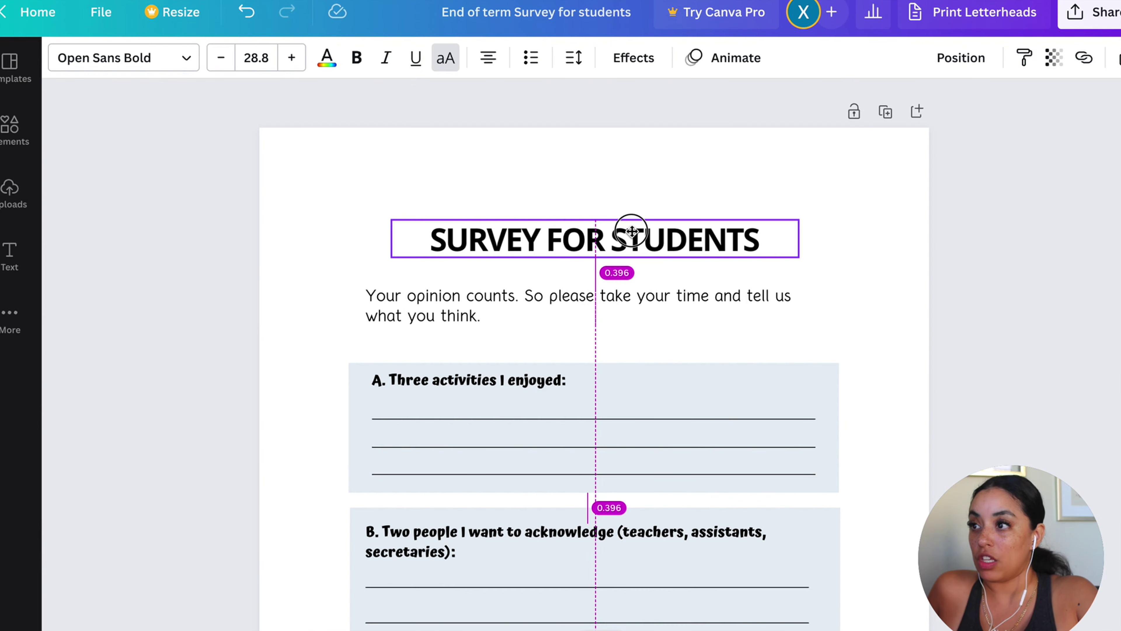
Replace the Atma font with Open Sans Bold throughout the design
scroll(632, 234, down, 1)
click(508, 233)
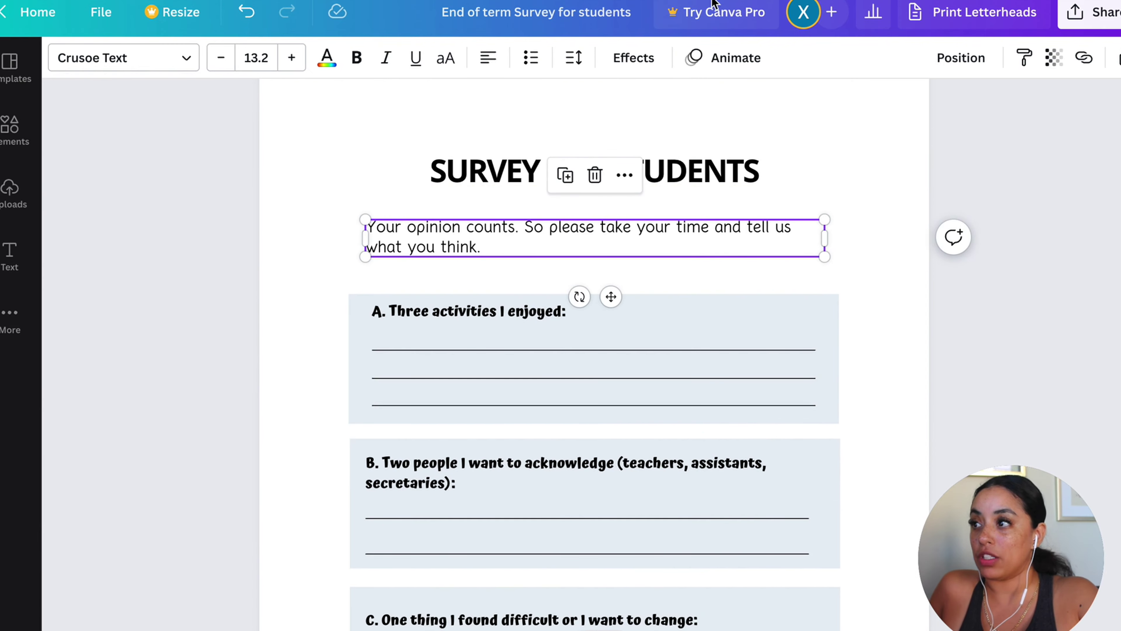
click(145, 55)
text(sans)
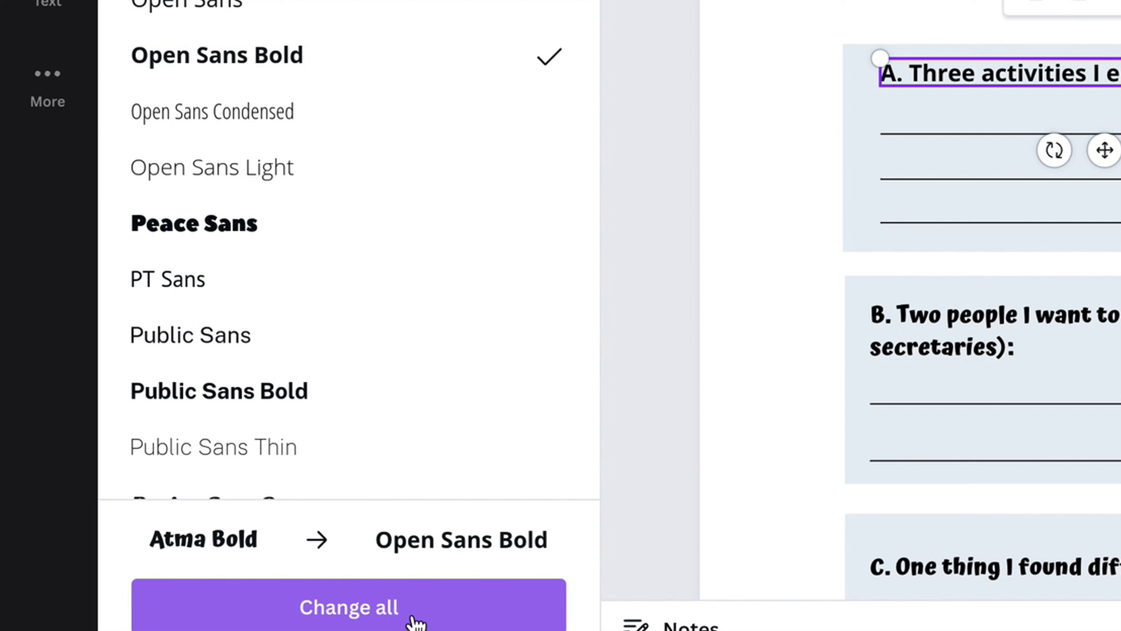
click(415, 623)
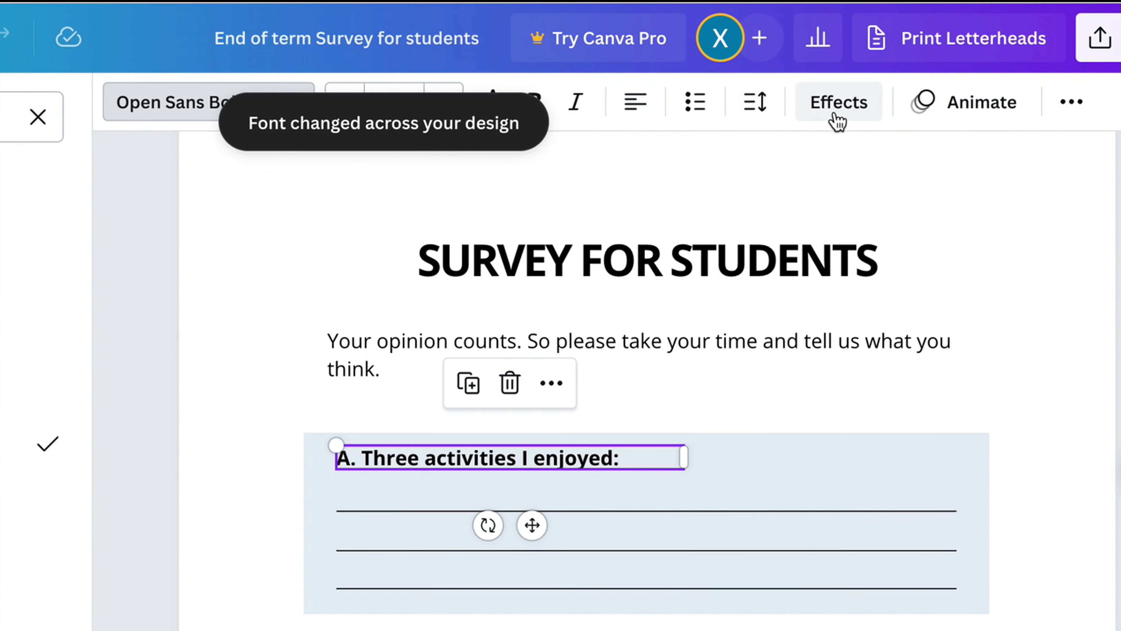
Make question heading A all capitals
click(1070, 106)
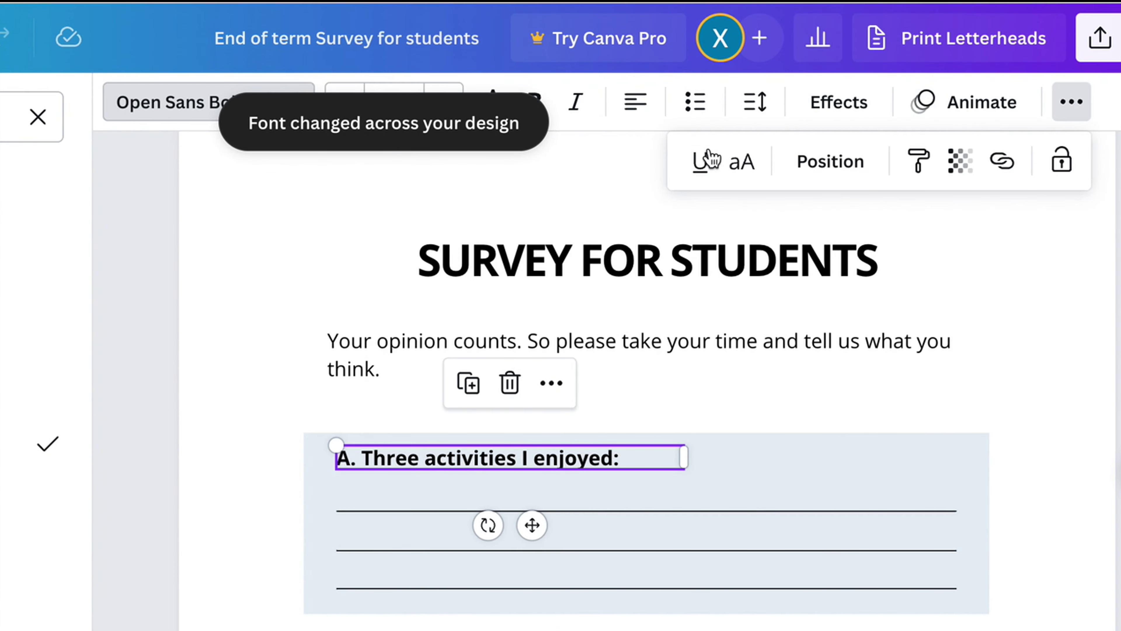
click(741, 163)
click(1071, 102)
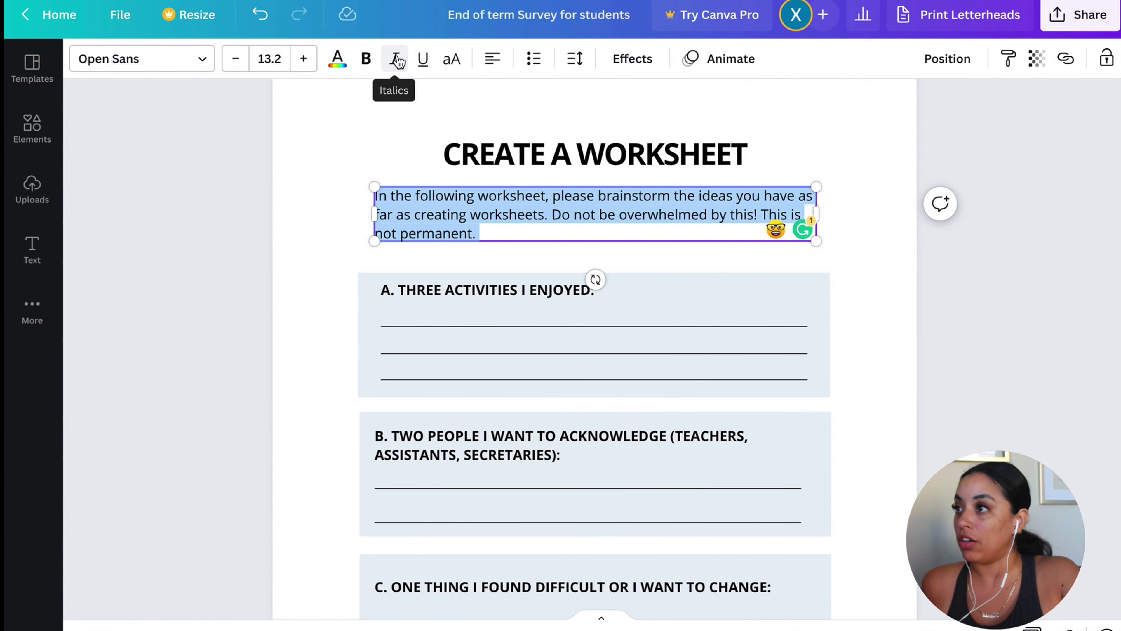
Italicise the instructions paragraph
click(396, 60)
click(325, 133)
scroll(325, 133, down, 3)
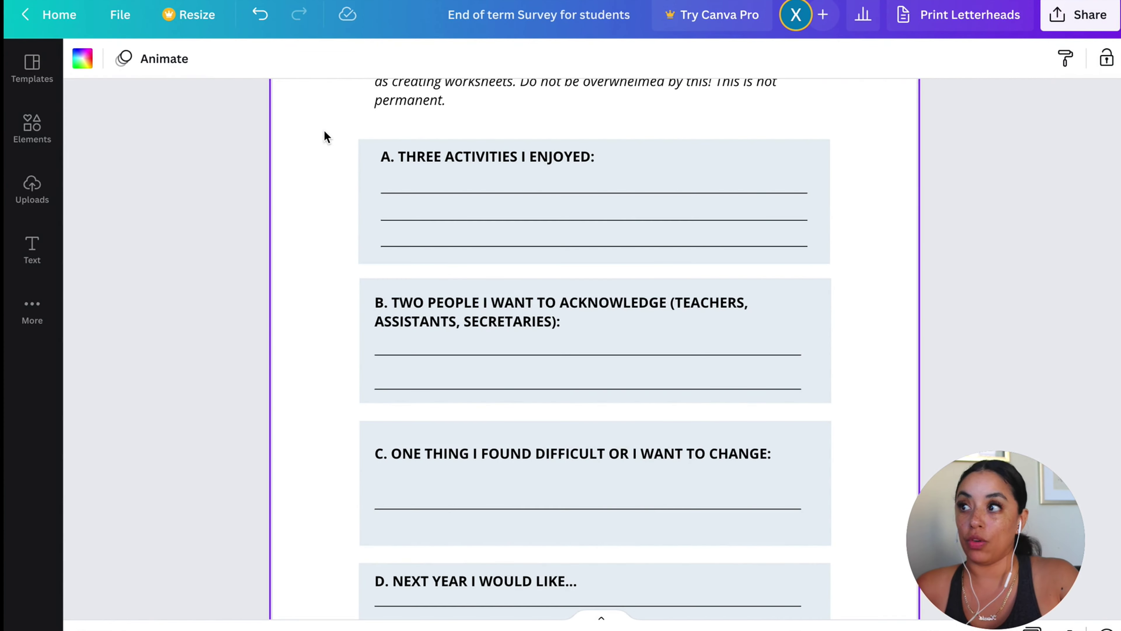
click(371, 150)
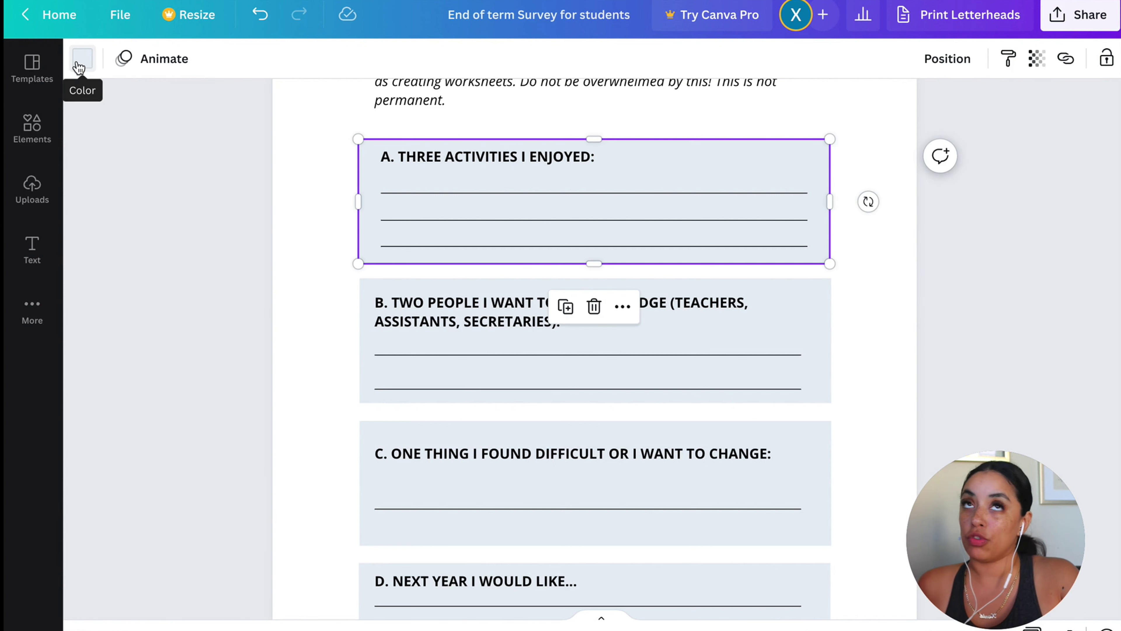
click(864, 168)
scroll(868, 145, down, 3)
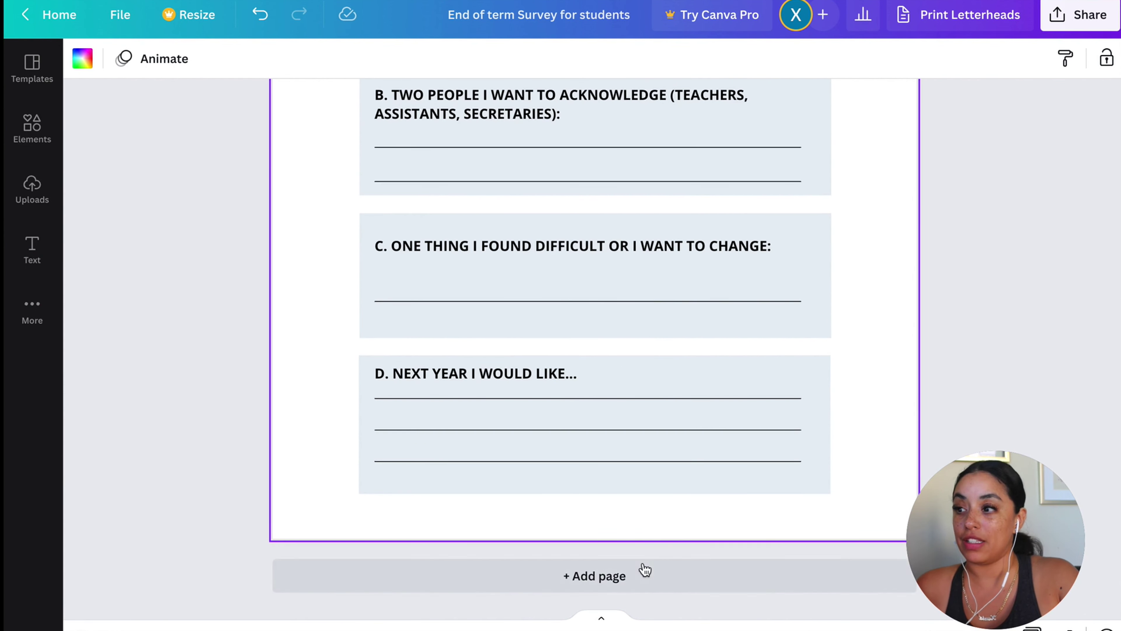
Add a blank second page after the worksheet and zoom the view to 107%
click(645, 570)
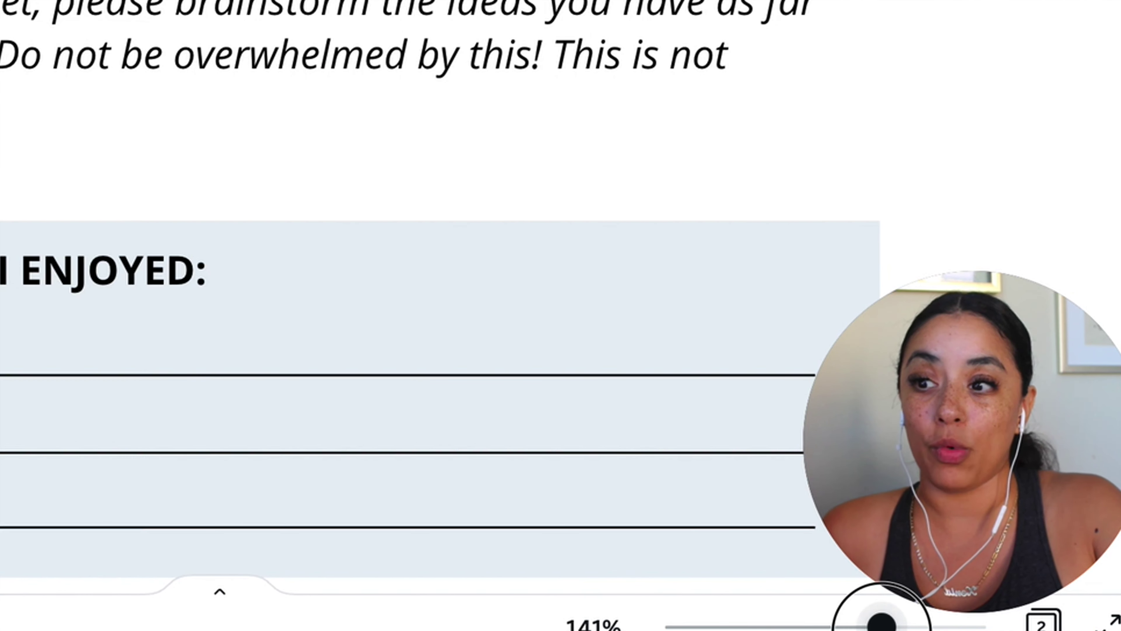
drag(881, 625, 859, 625)
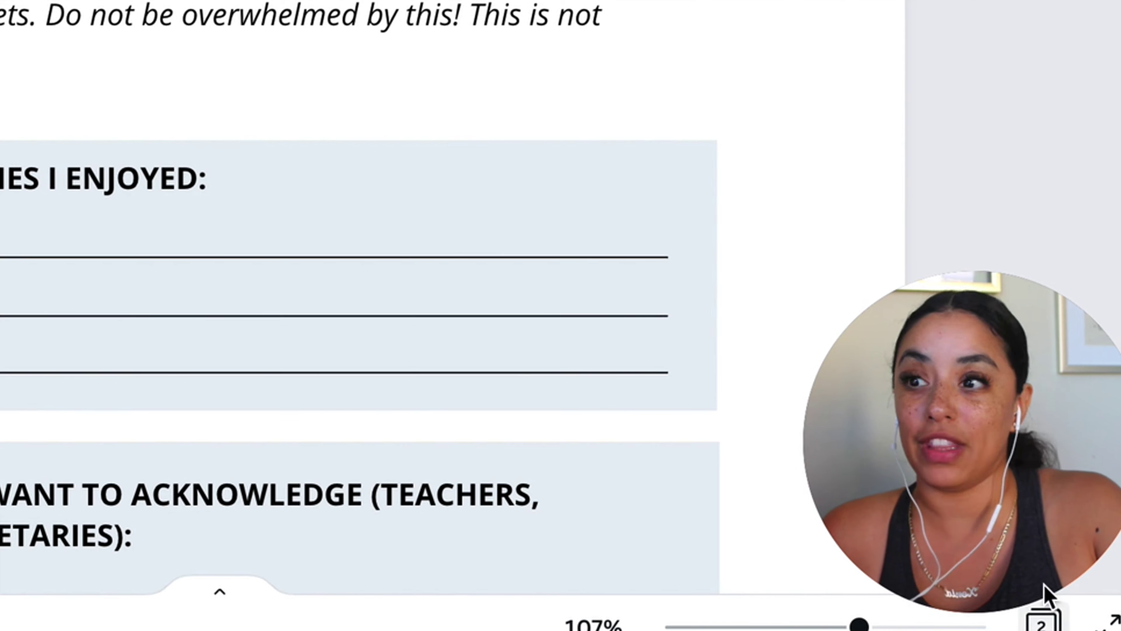
click(1046, 513)
drag(1046, 514, 0, 109)
drag(552, 99, 350, 280)
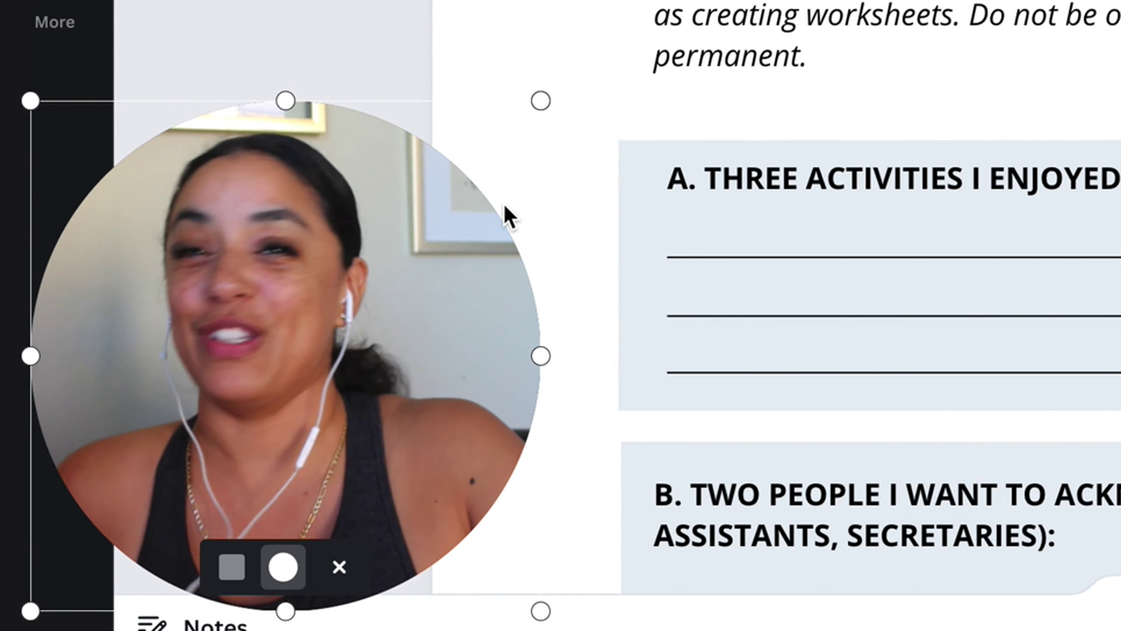
scroll(833, 403, down, 3)
click(838, 409)
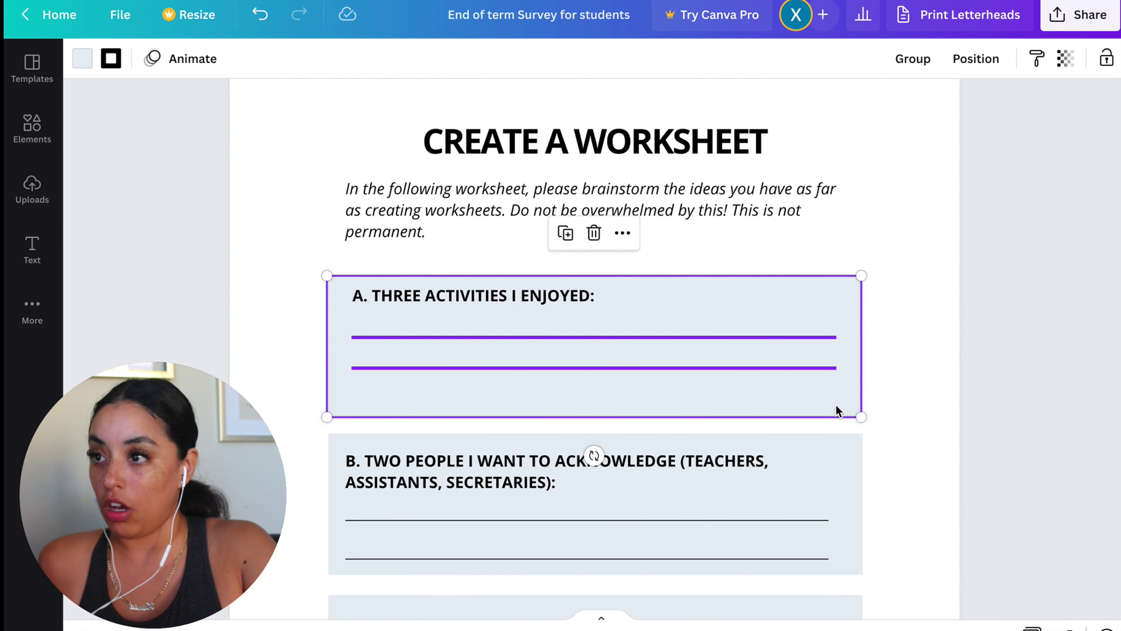
Delete the grey backgrounds and answer lines from the question boxes
key(Delete)
scroll(938, 374, down, 2)
drag(920, 321, 827, 493)
click(904, 435)
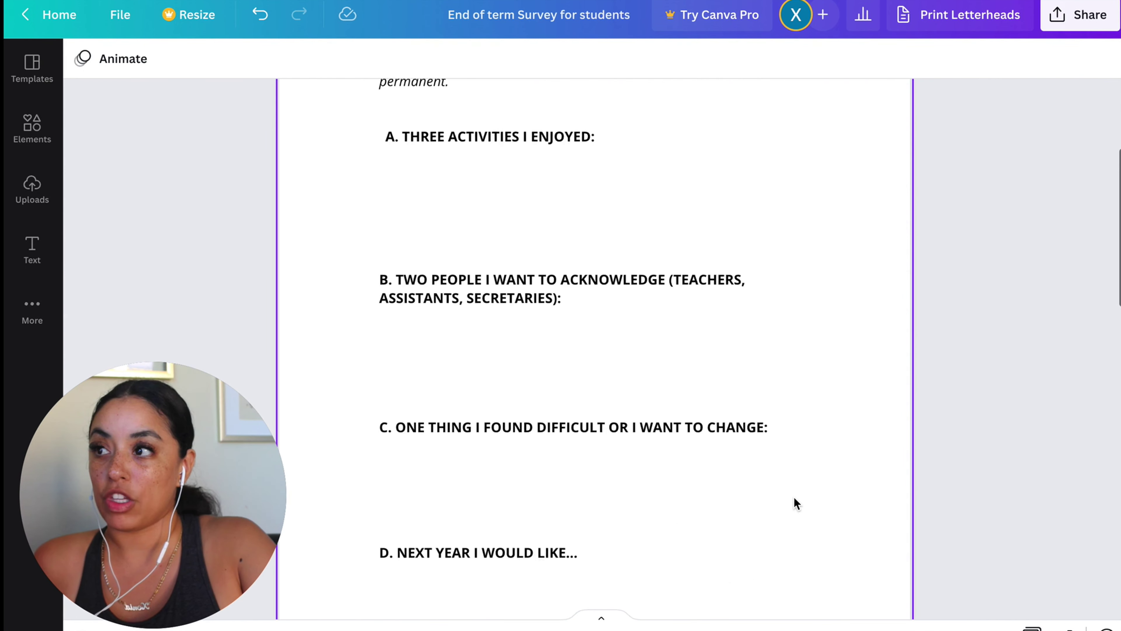
scroll(793, 497, down, 4)
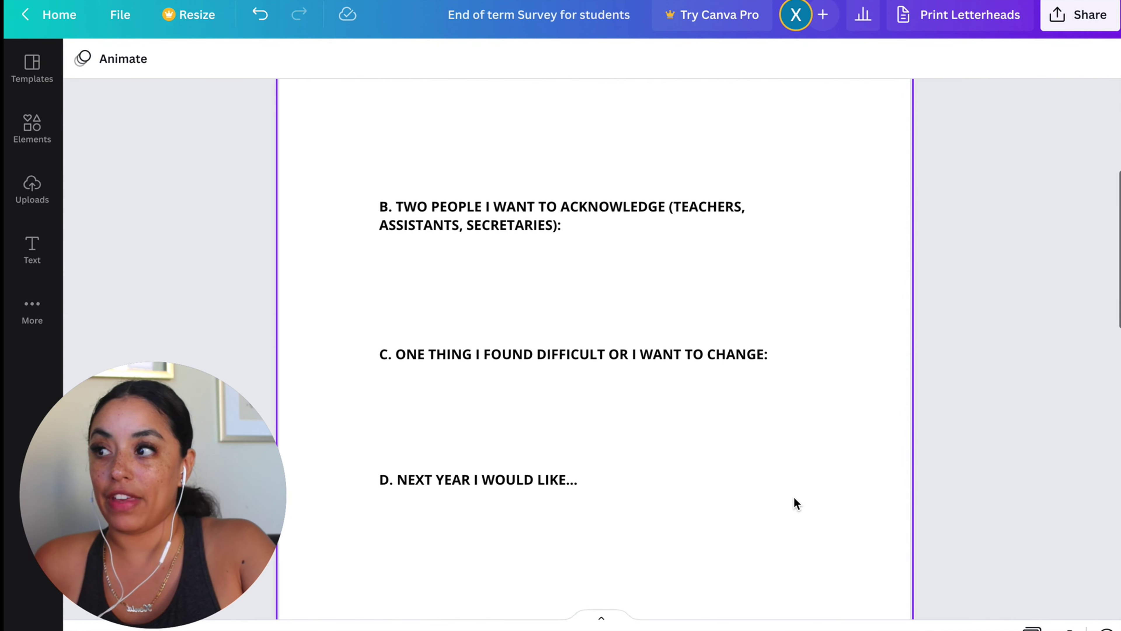
scroll(793, 497, up, 4)
scroll(795, 498, up, 4)
scroll(794, 498, down, 10)
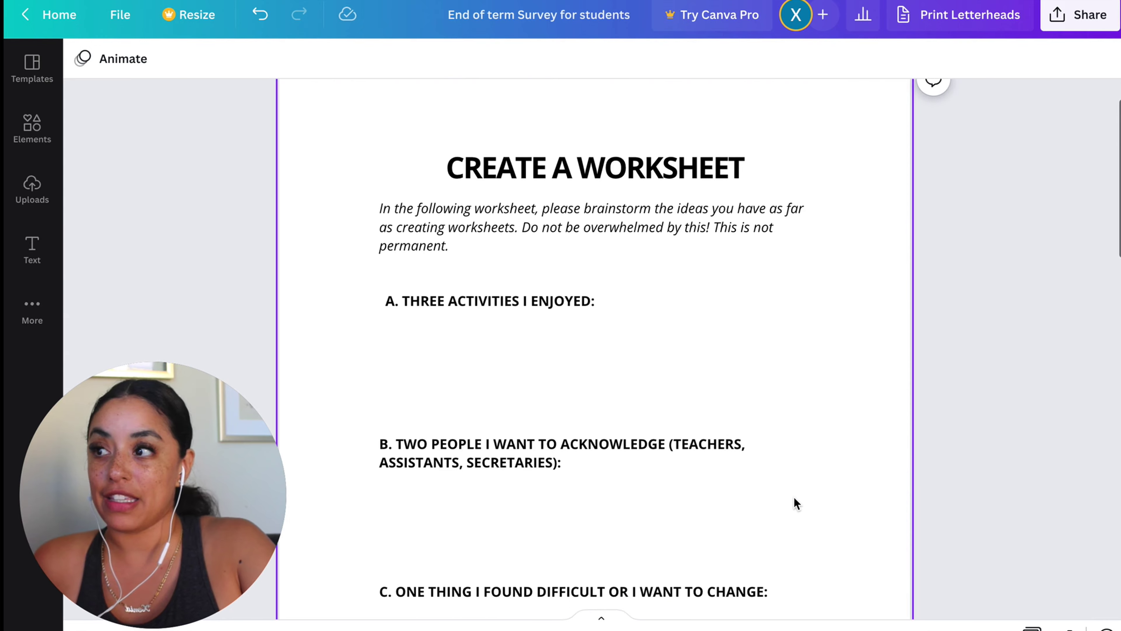
scroll(713, 269, up, 5)
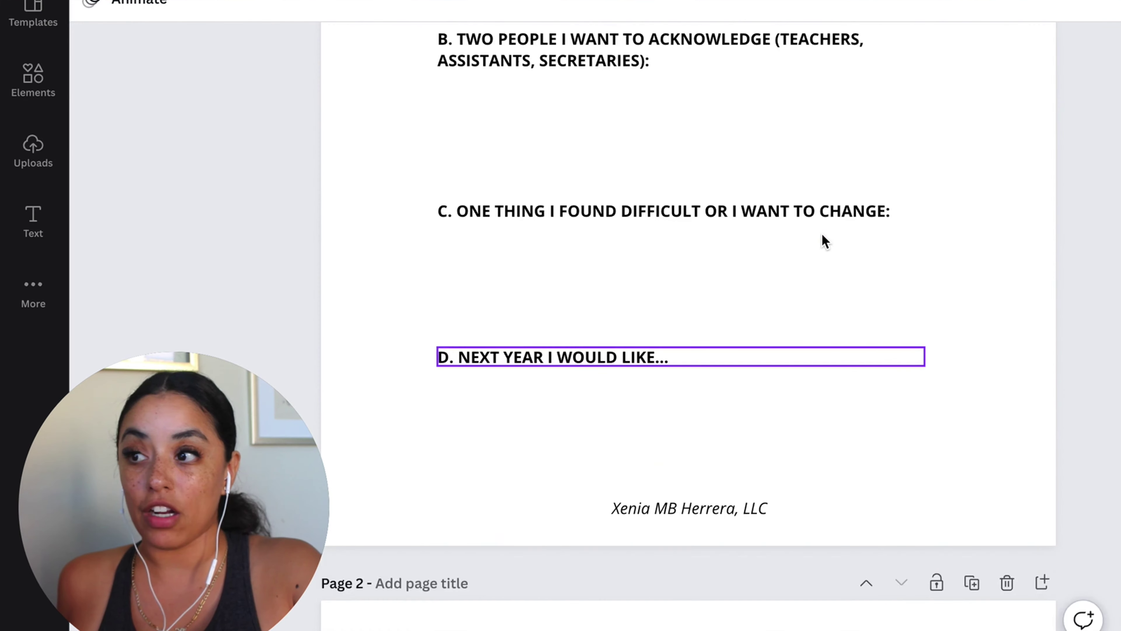
scroll(825, 240, up, 5)
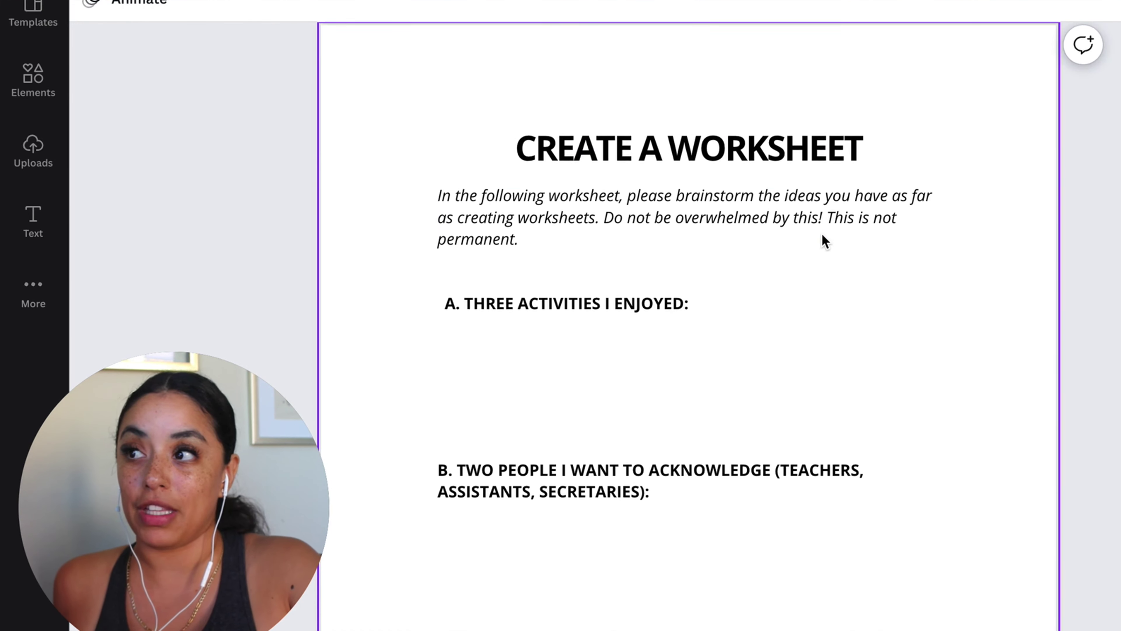
scroll(825, 242, up, 1)
Duplicate the stripped-down worksheet page
click(971, 60)
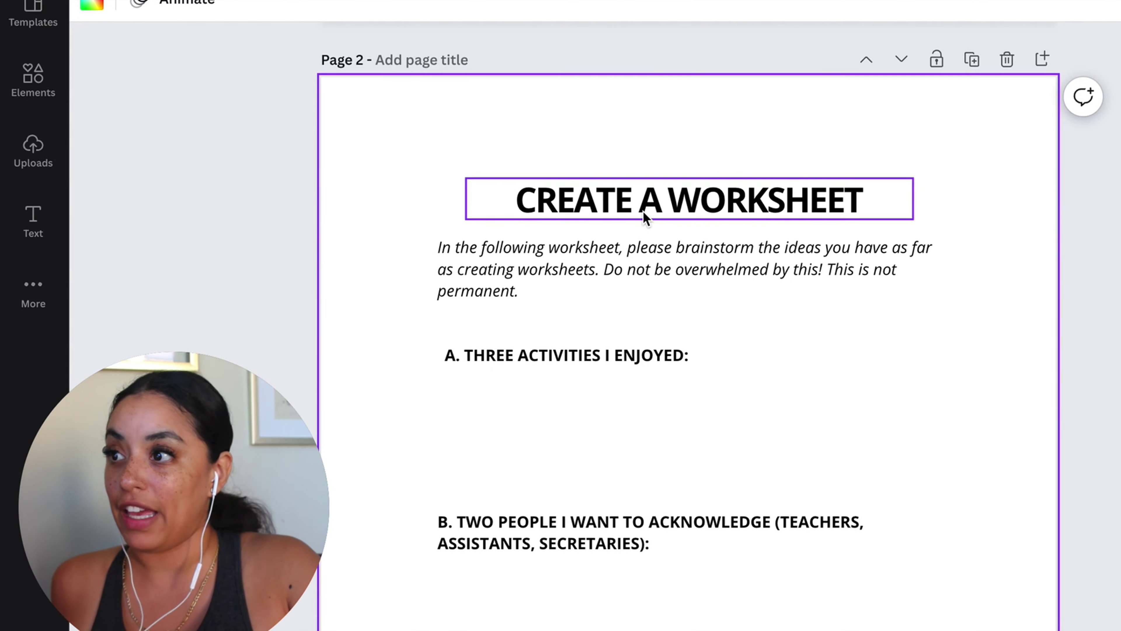
scroll(645, 216, down, 3)
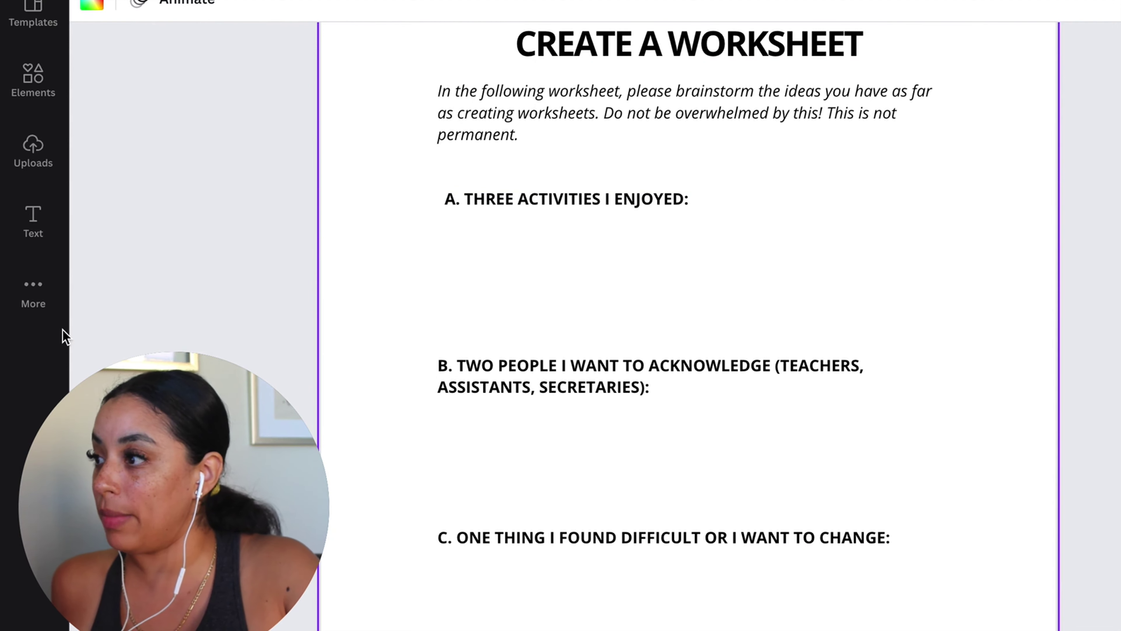
click(33, 79)
Add a rectangle from Lines & Shapes and size it to frame section A
click(369, 111)
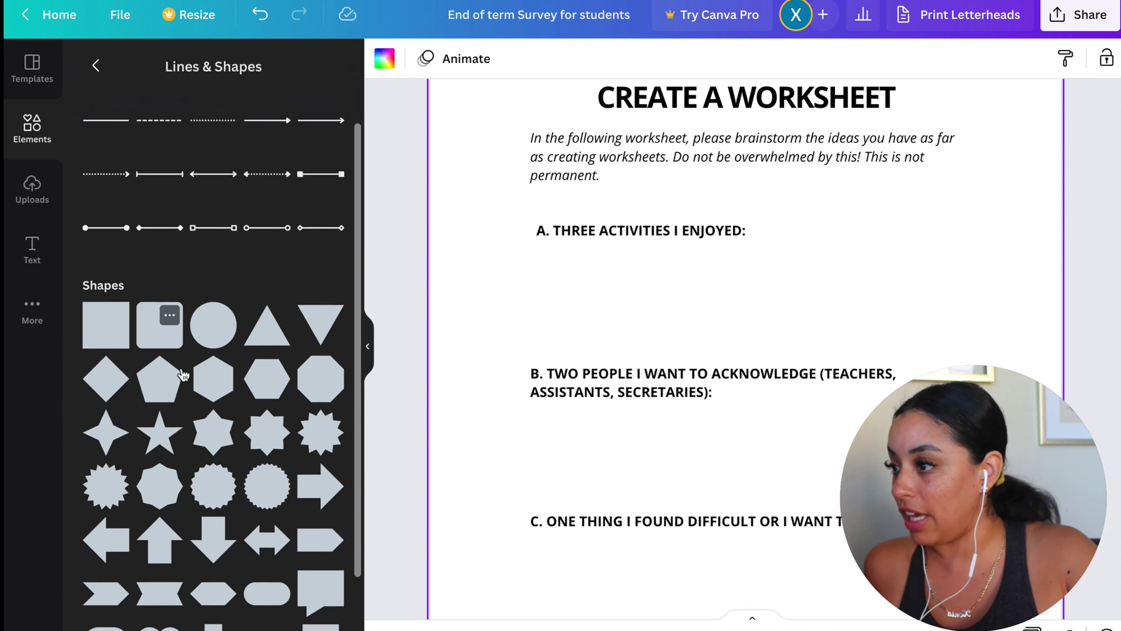
scroll(183, 375, down, 10)
drag(213, 393, 718, 276)
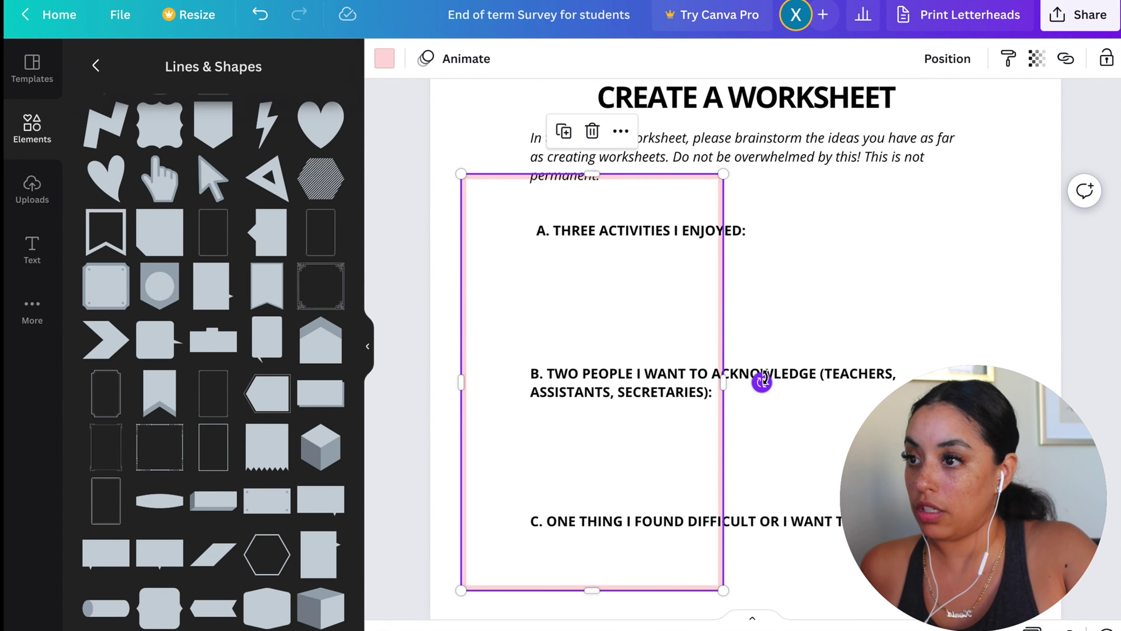
drag(728, 382, 1018, 376)
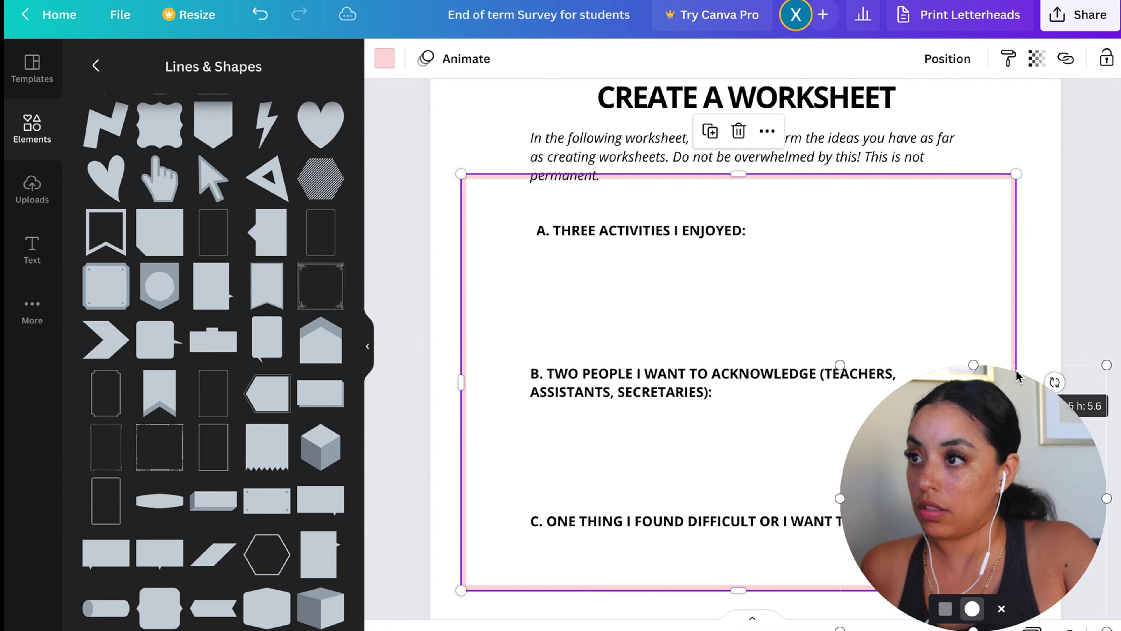
drag(740, 178, 734, 194)
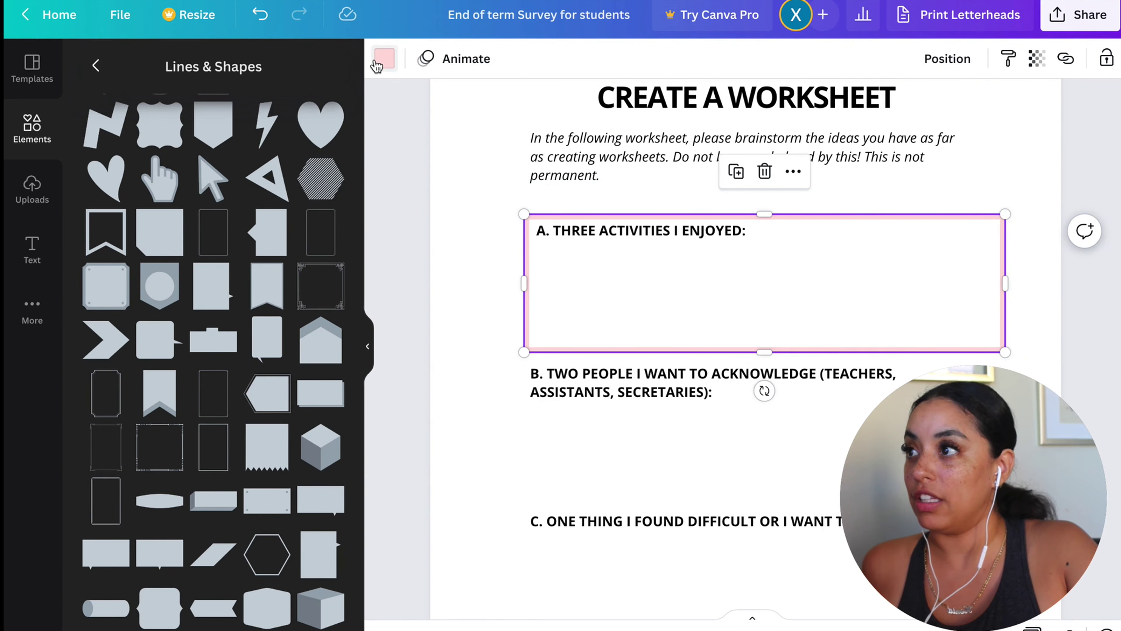
Fill the section A box light grey and place a copy over section B
click(384, 59)
click(281, 359)
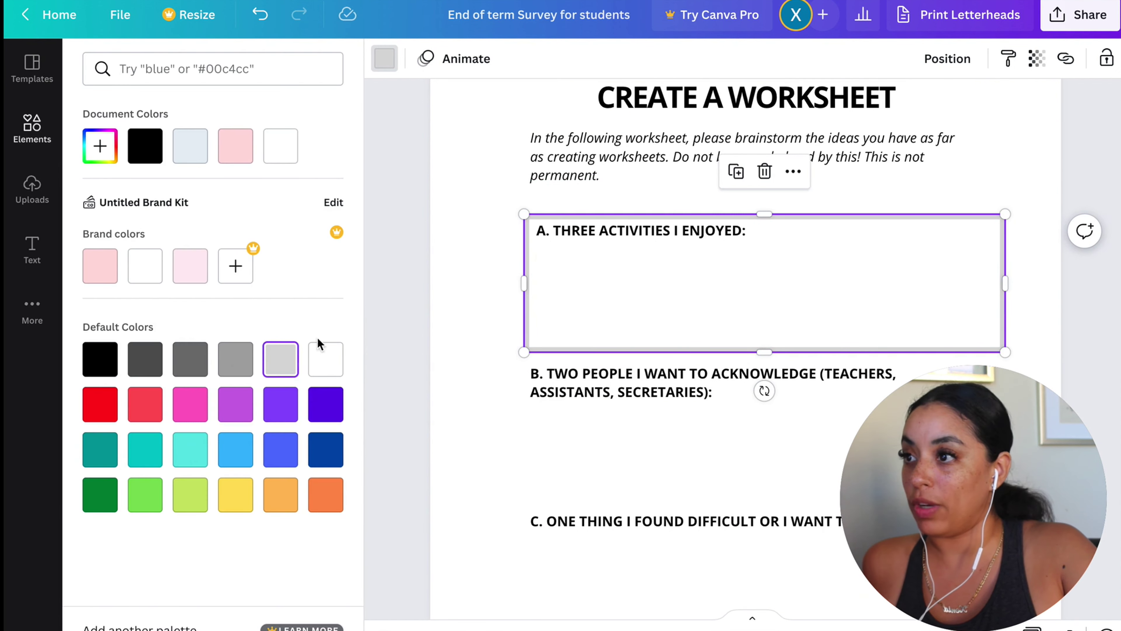
click(471, 250)
click(531, 299)
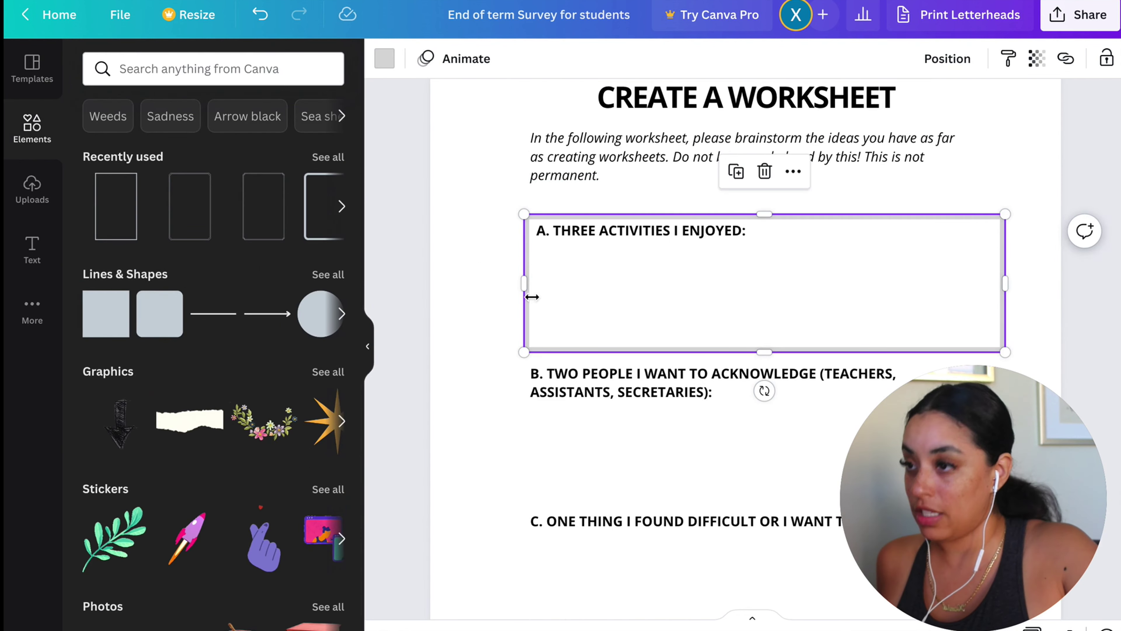
drag(531, 295, 616, 436)
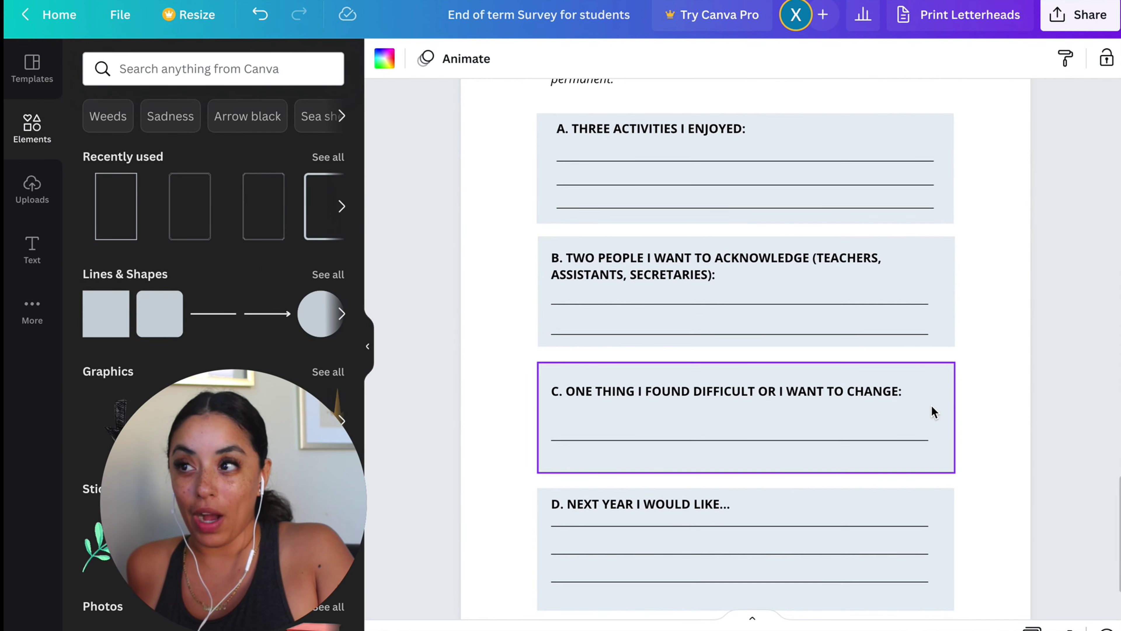
Recolour the section A question box pale pink
click(814, 132)
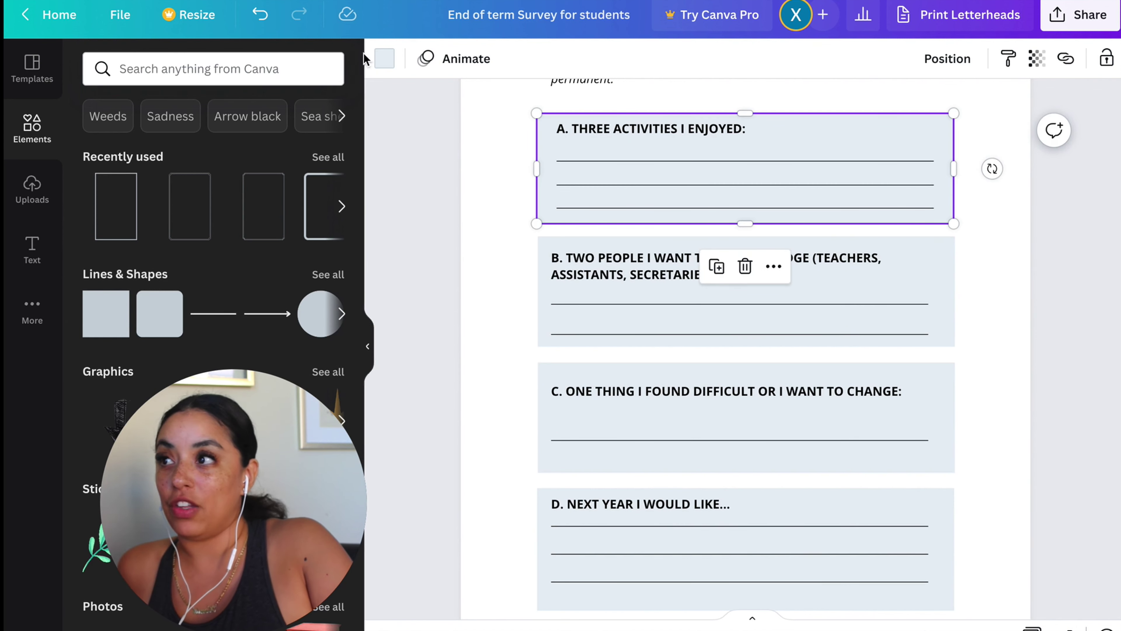
click(388, 61)
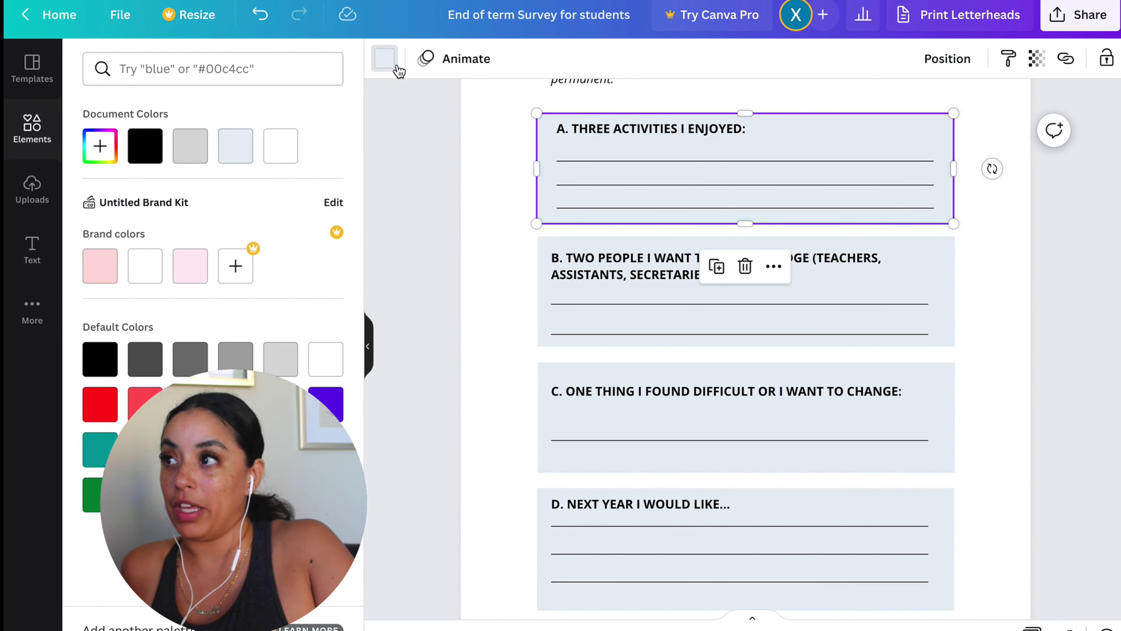
click(190, 265)
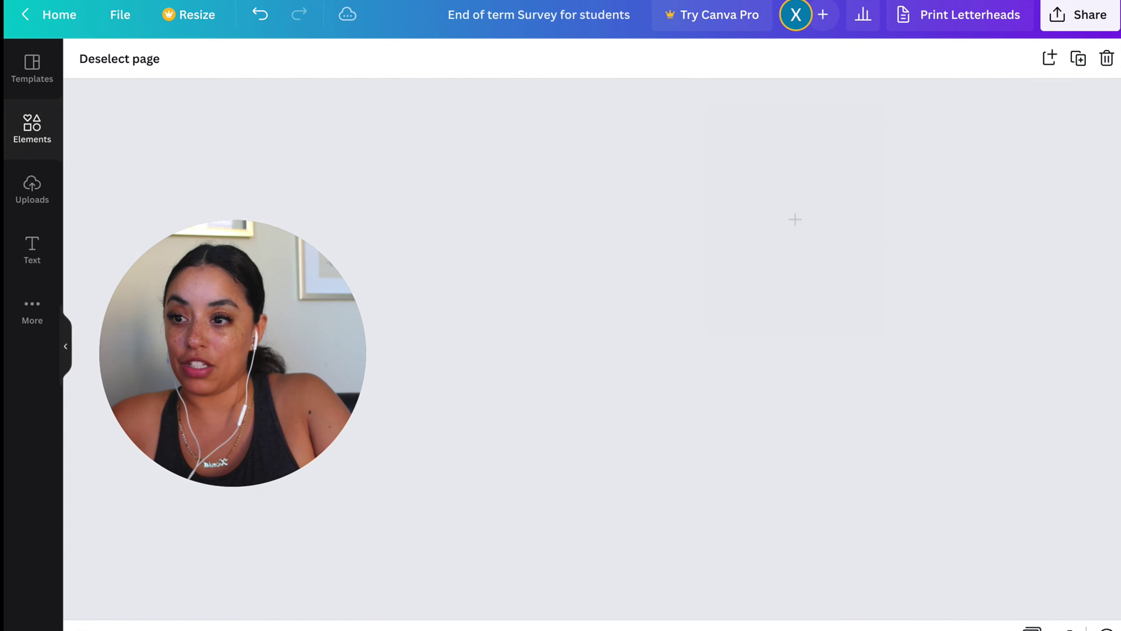
drag(293, 258, 984, 356)
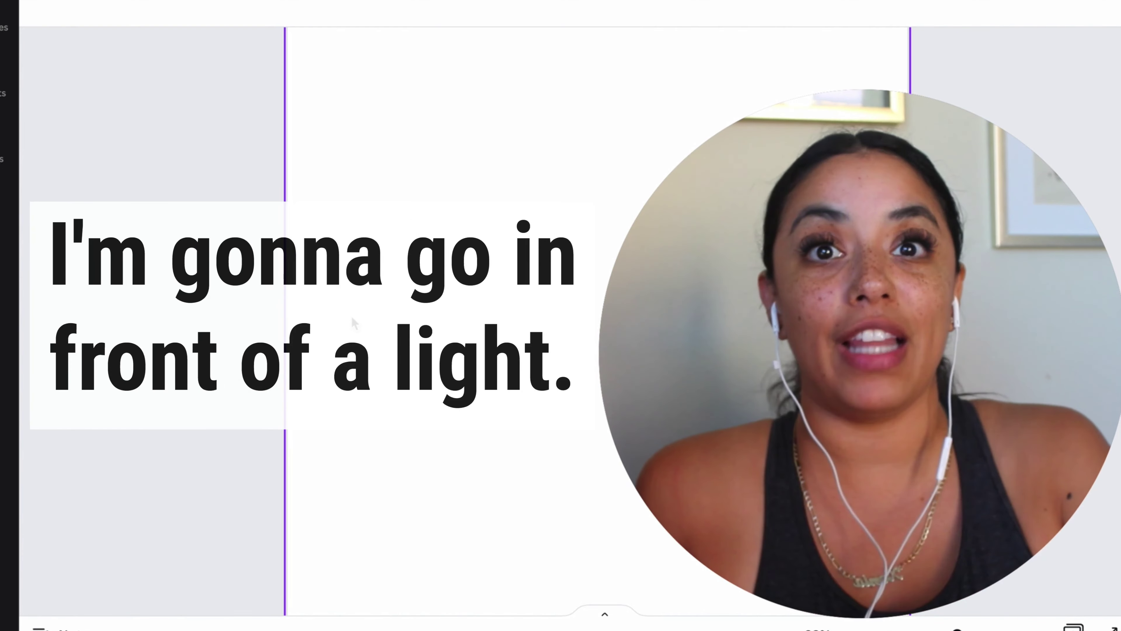
Search templates for 'checklist' to fill the blank page
scroll(394, 176, up, 2)
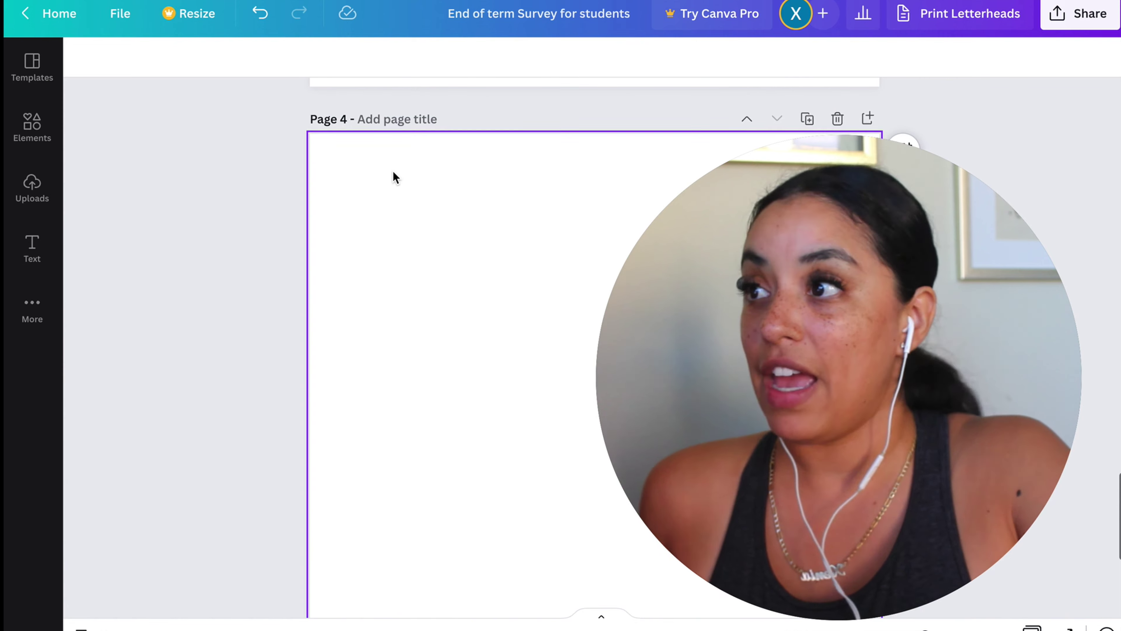
click(31, 67)
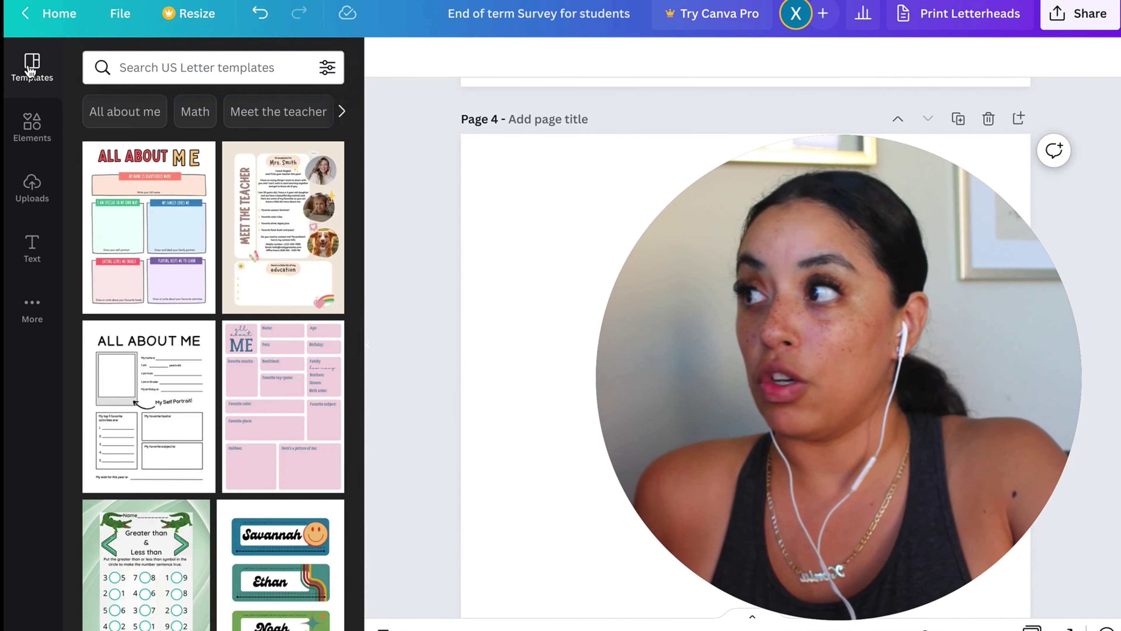
click(125, 66)
text(checkli)
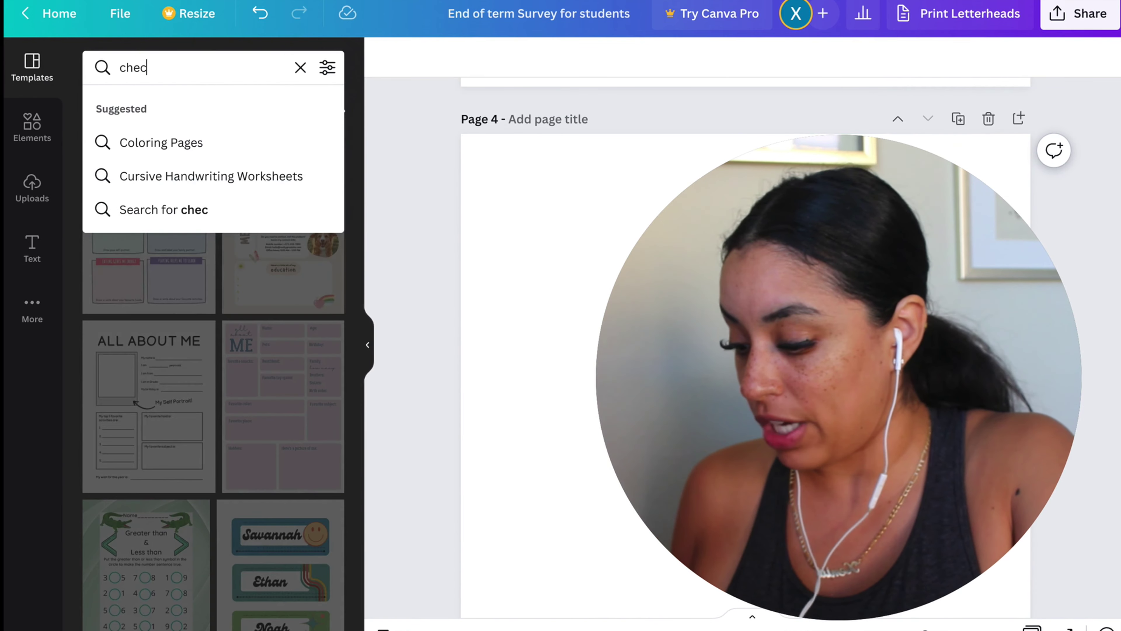
text(st)
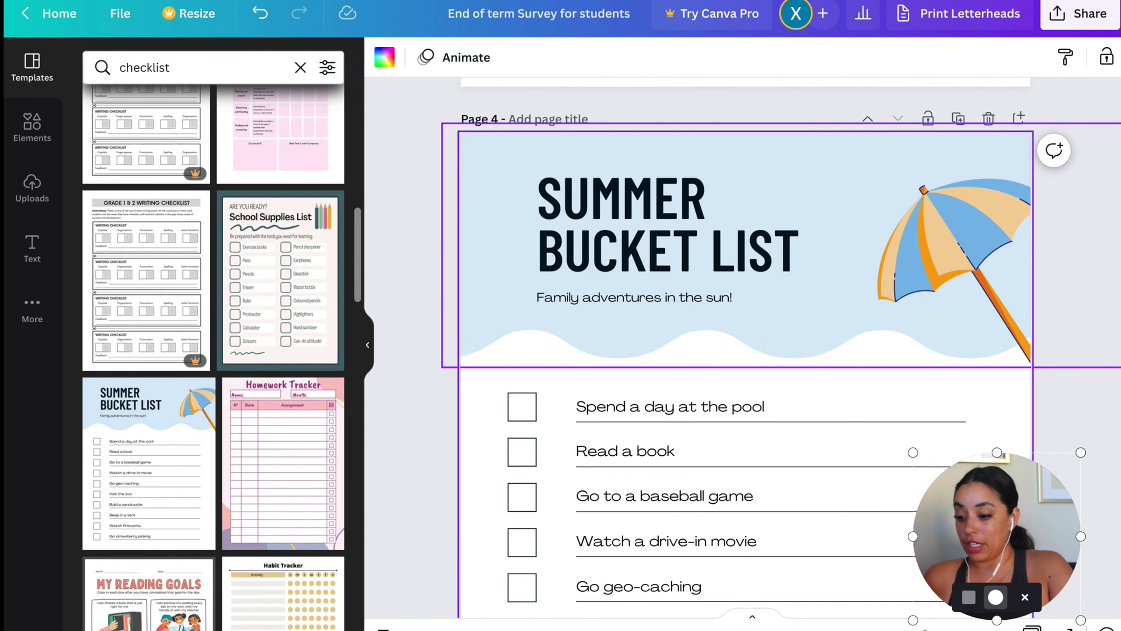
Delete the wavy header background, umbrella illustration and SUMMER BUCKET LIST title
click(472, 163)
key(Delete)
click(976, 187)
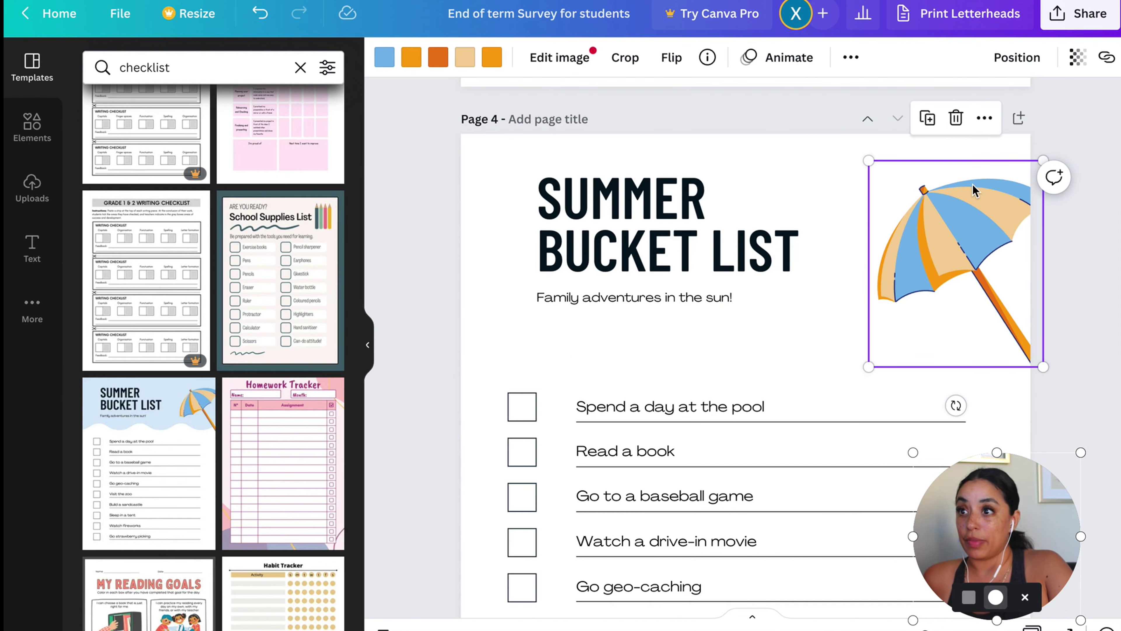
key(Delete)
drag(453, 191, 873, 326)
key(Delete)
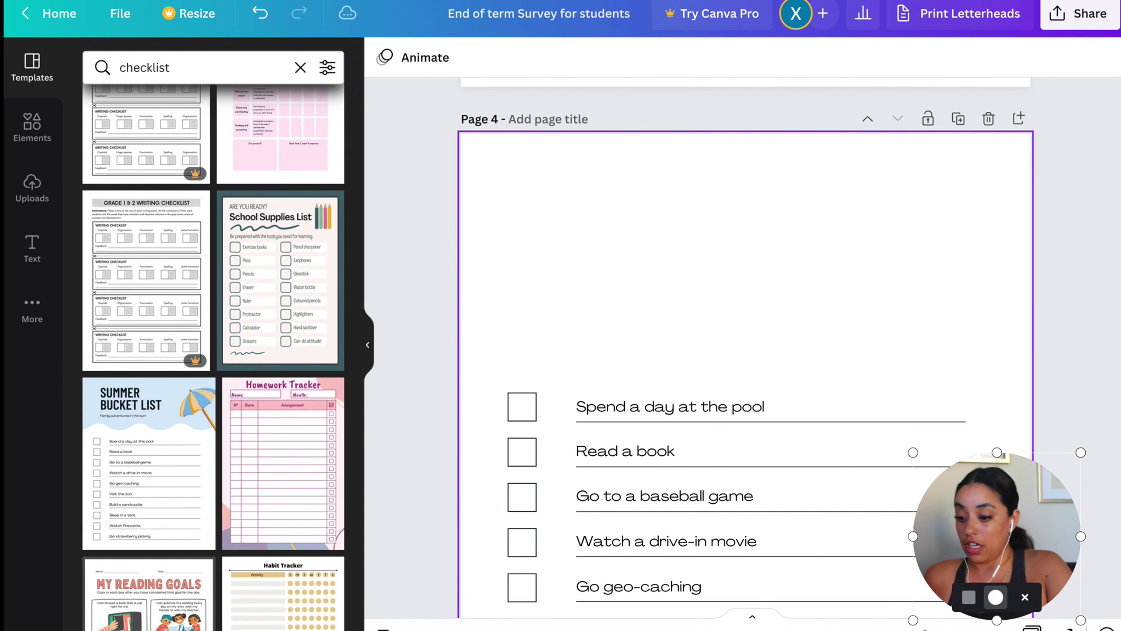
Copy page 3's worksheet title and intro and paste them onto page 4
scroll(873, 325, up, 3)
scroll(746, 349, up, 10)
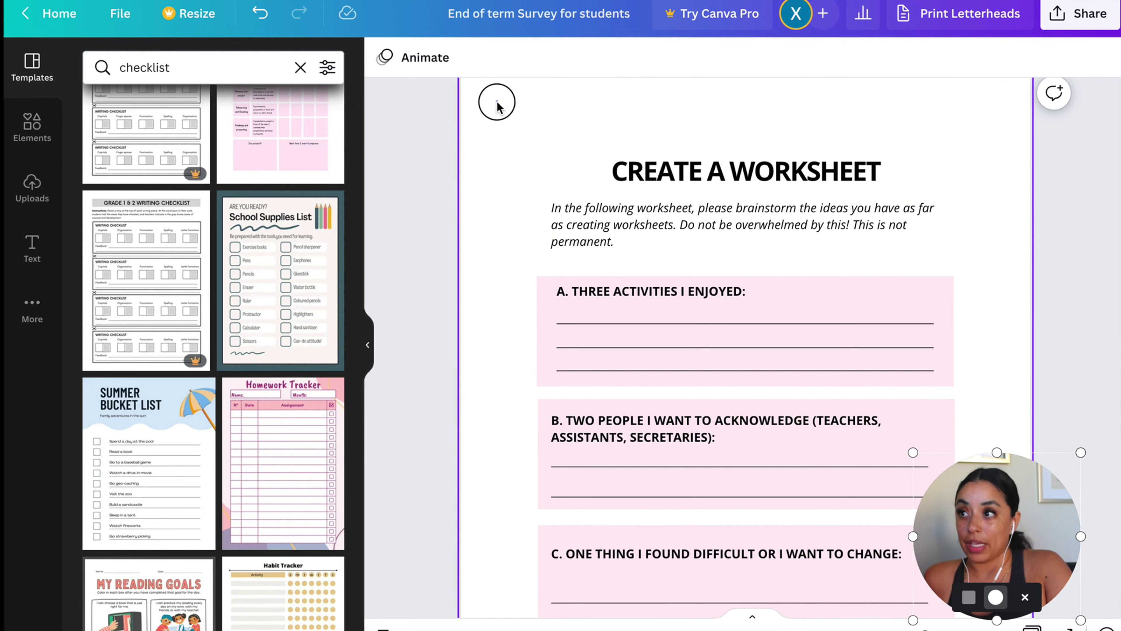
drag(496, 101, 829, 237)
scroll(829, 237, down, 10)
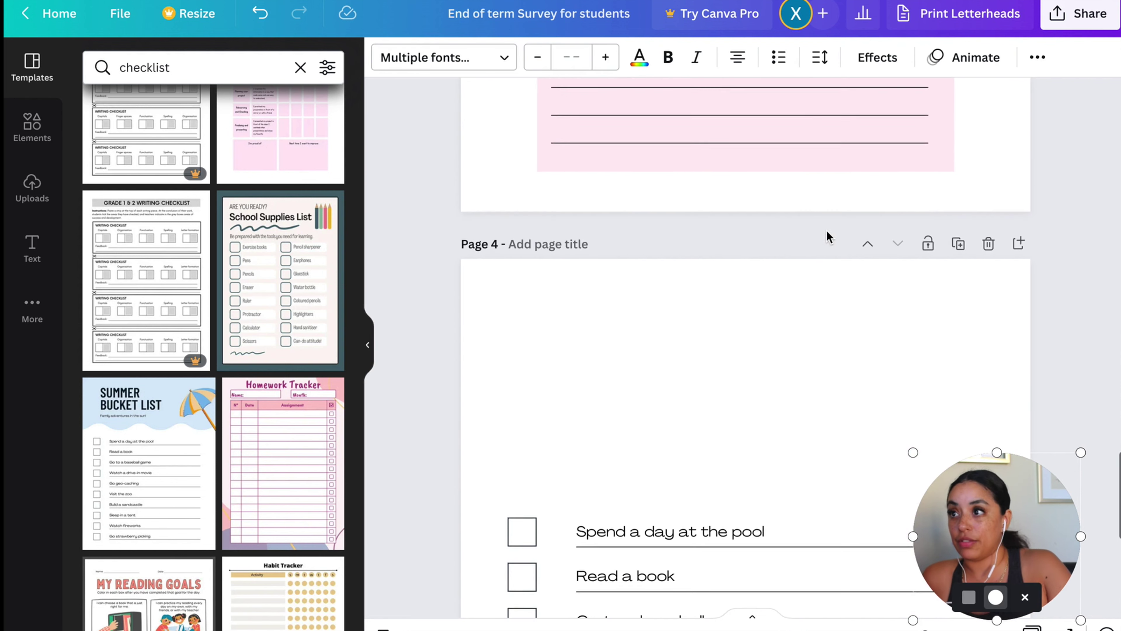
click(769, 389)
key(ctrl+v)
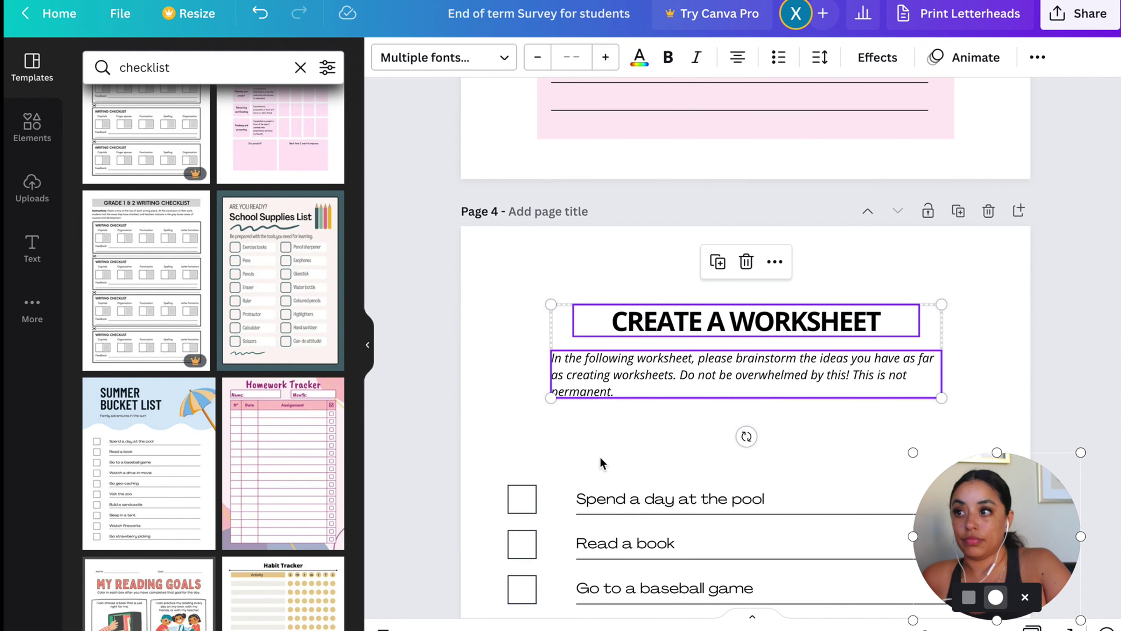
scroll(519, 449, down, 7)
click(418, 291)
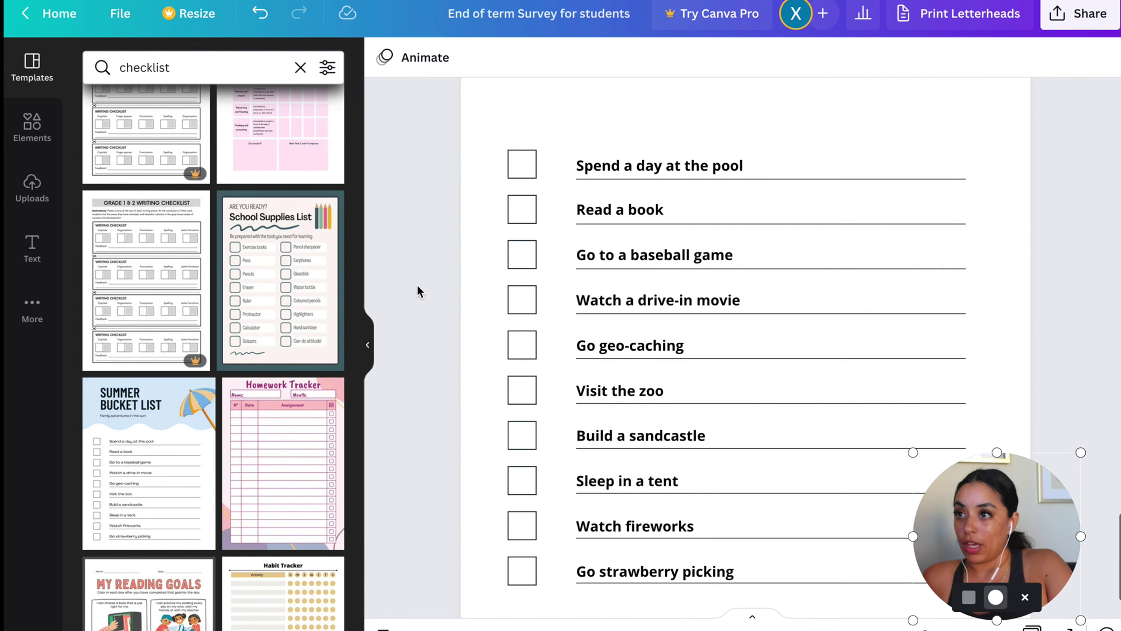
Select the whole checklist and nudge it into place
drag(431, 134, 846, 592)
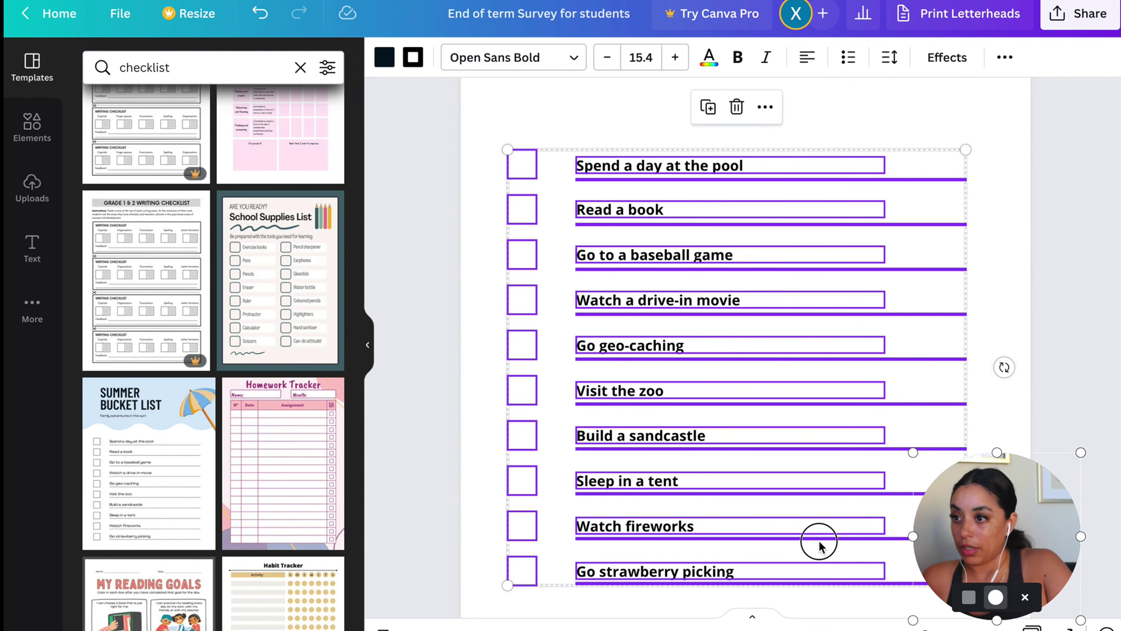
drag(819, 545, 828, 523)
scroll(476, 314, up, 2)
click(476, 314)
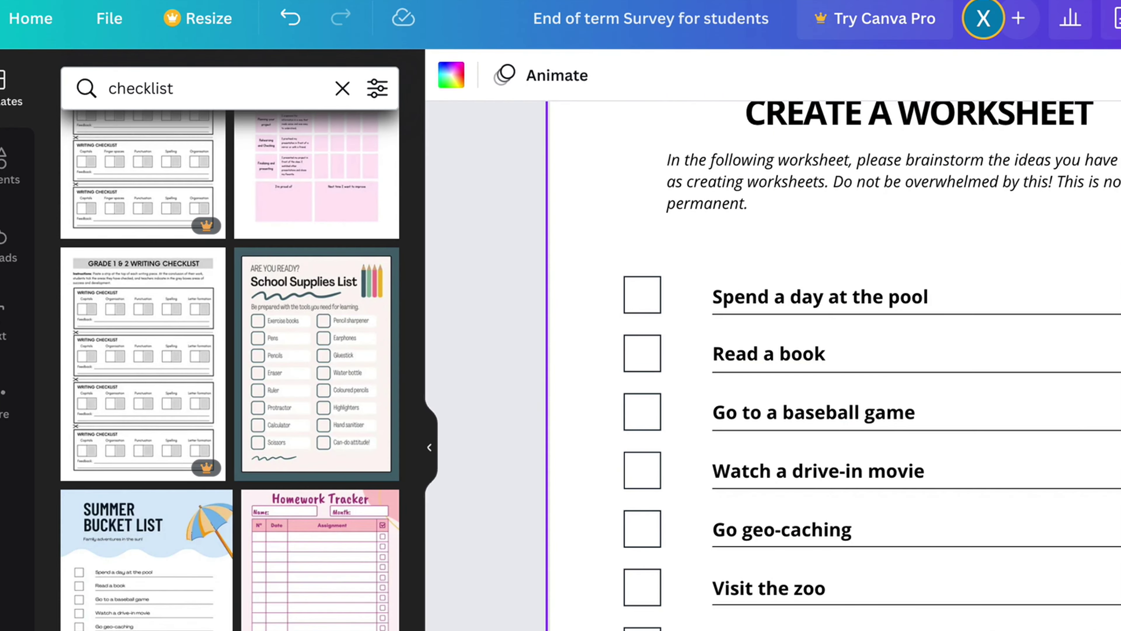
Set the checklist items in regular Open Sans and shorten the baseball game underline
click(838, 293)
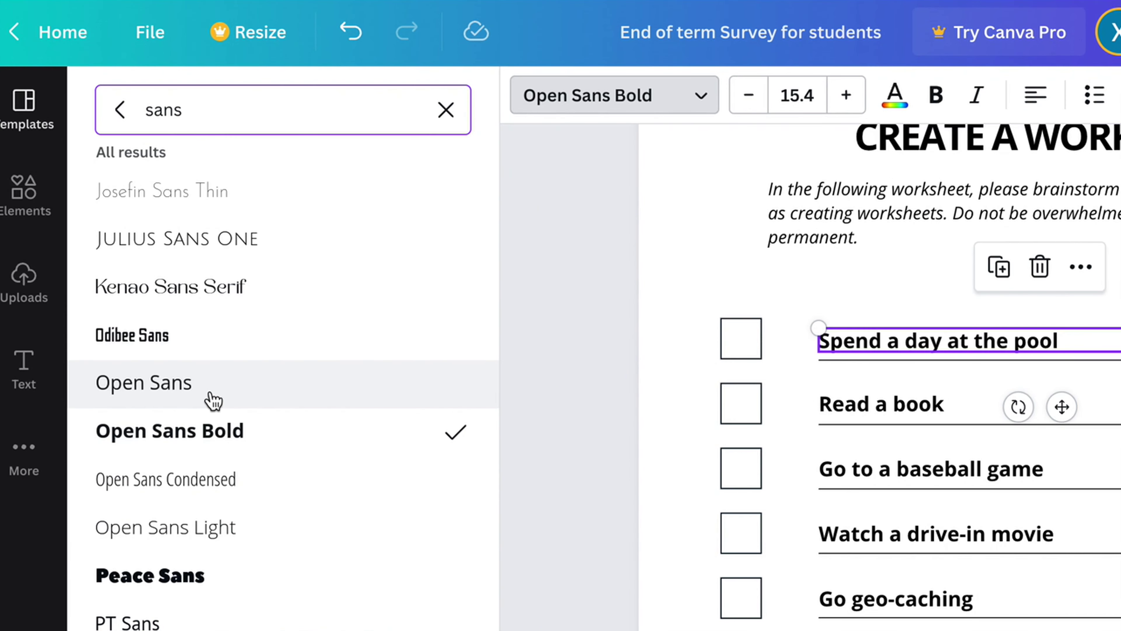
click(214, 401)
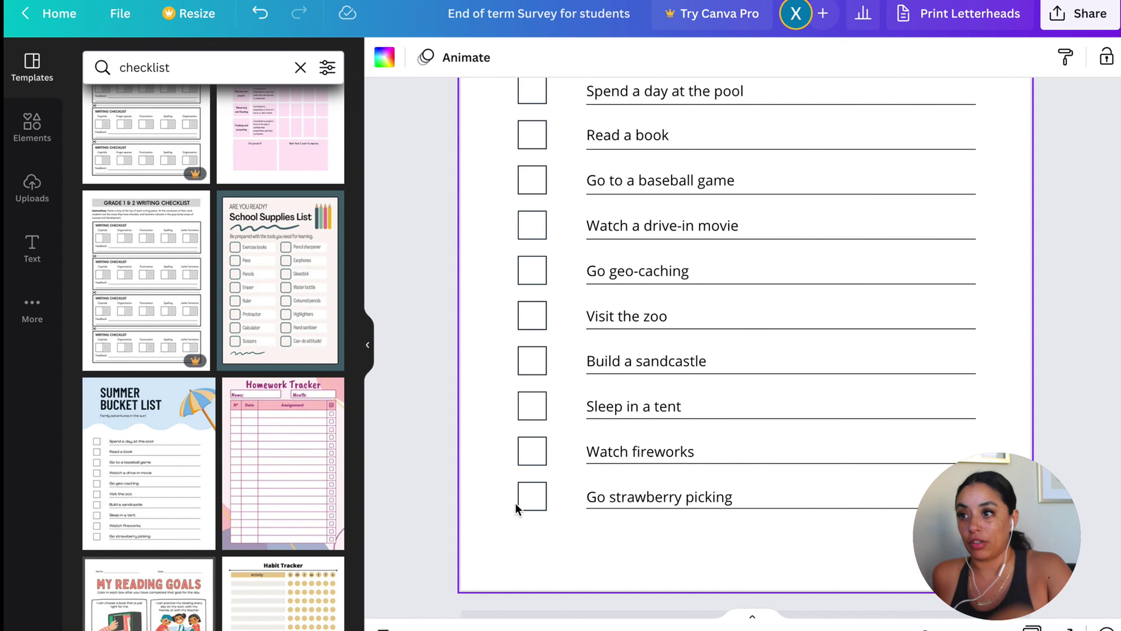
scroll(515, 503, up, 4)
scroll(515, 503, down, 1)
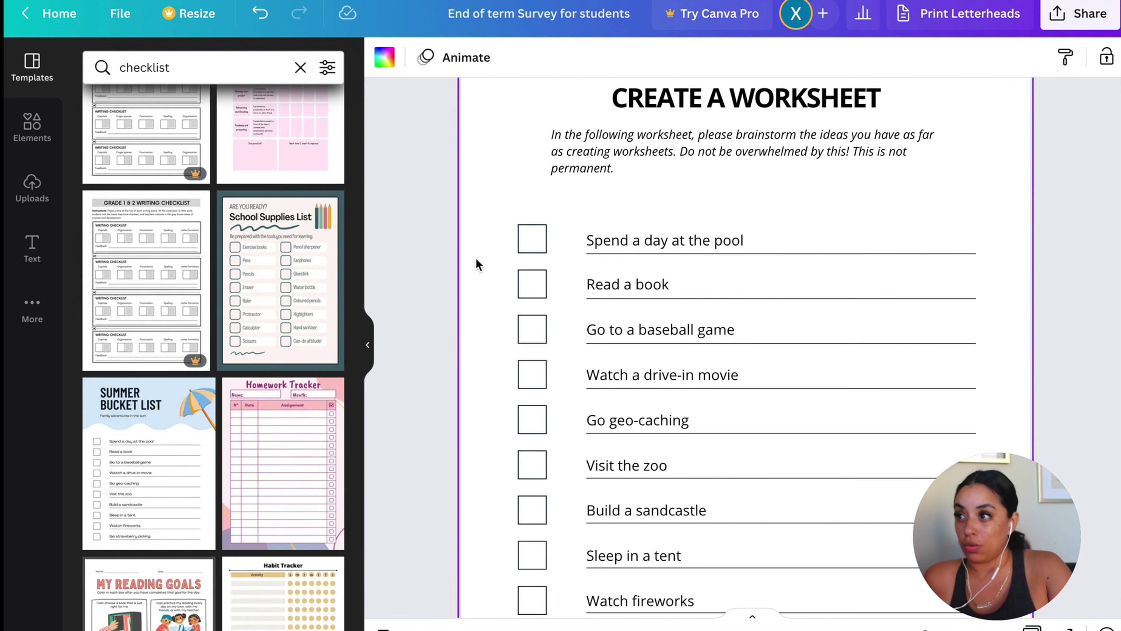
click(883, 343)
drag(976, 343, 780, 344)
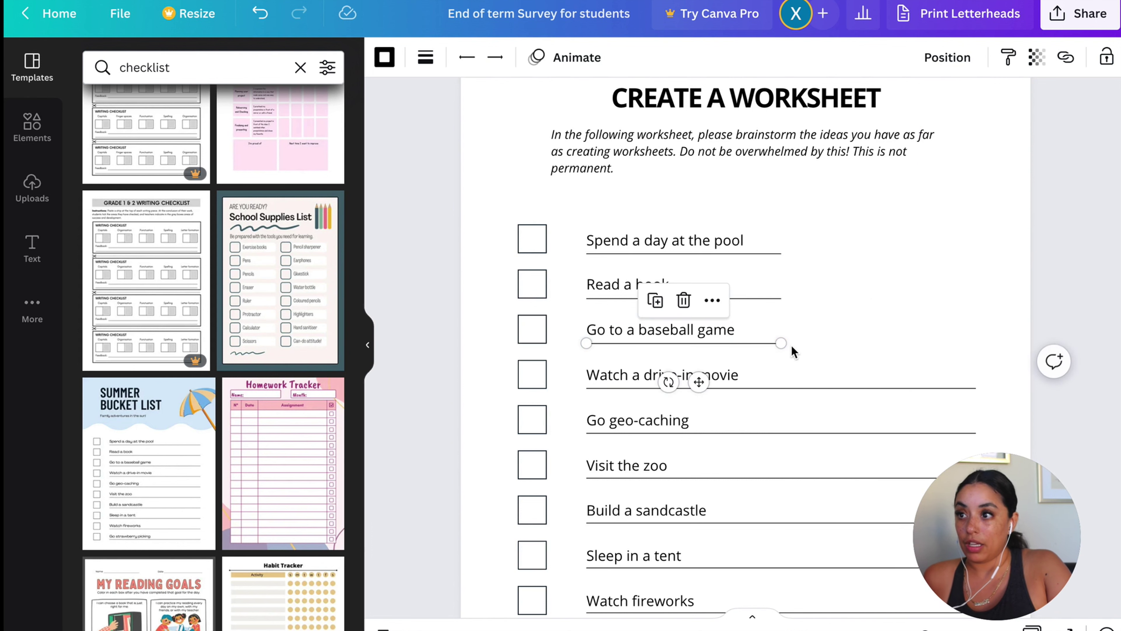
Delete the checklist underlines, including the drive-in movie one
click(899, 290)
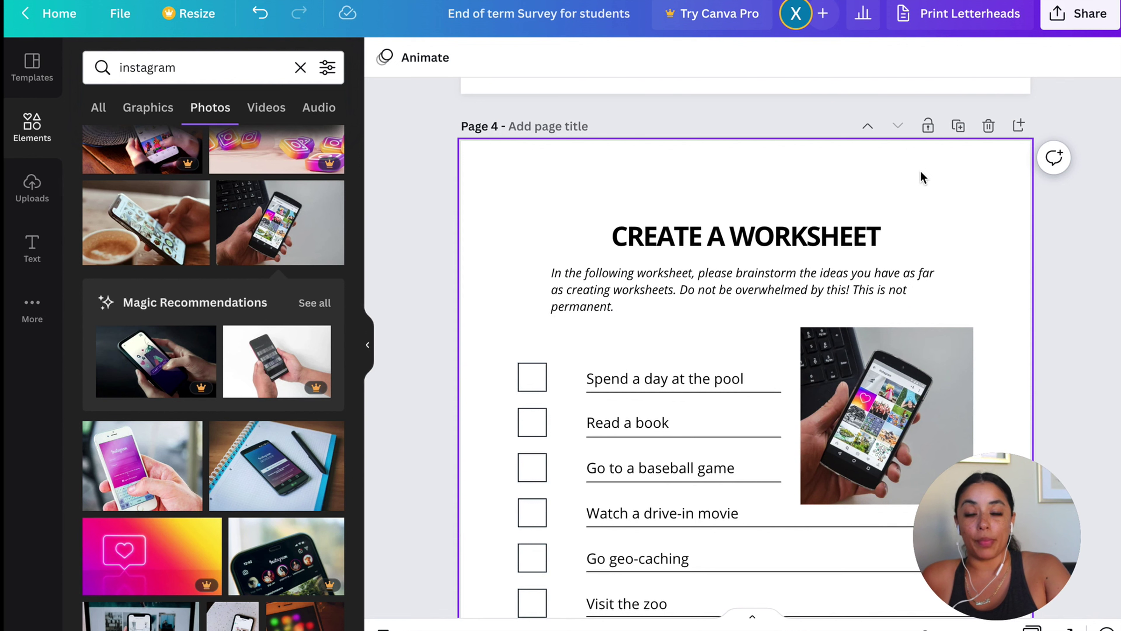
scroll(922, 177, down, 6)
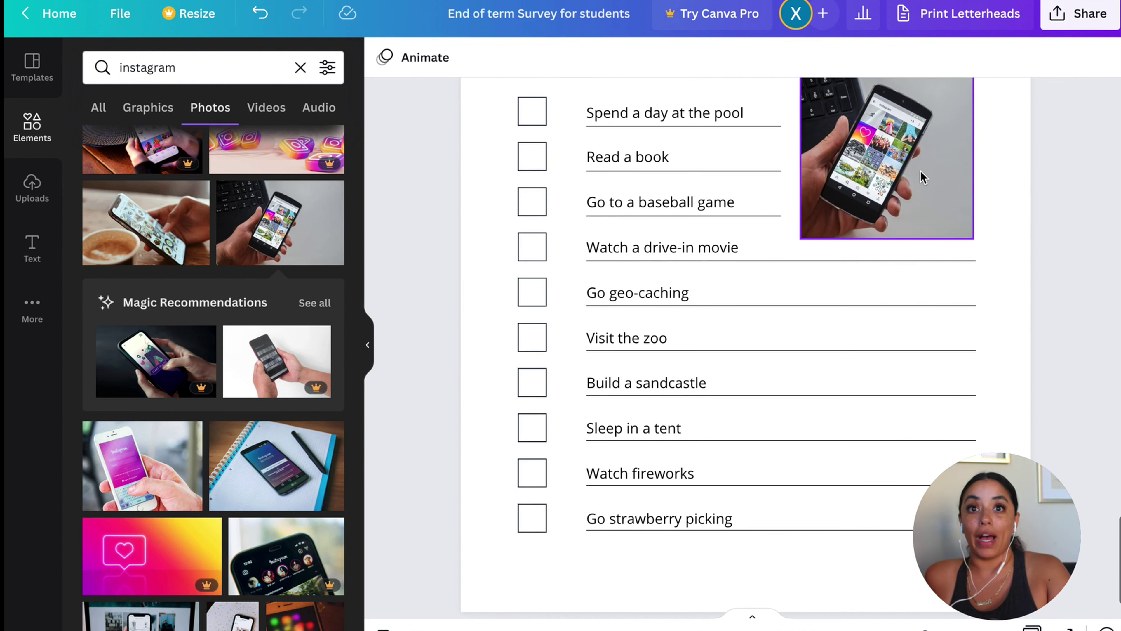
scroll(924, 177, down, 2)
drag(1026, 204, 929, 488)
key(Delete)
click(851, 192)
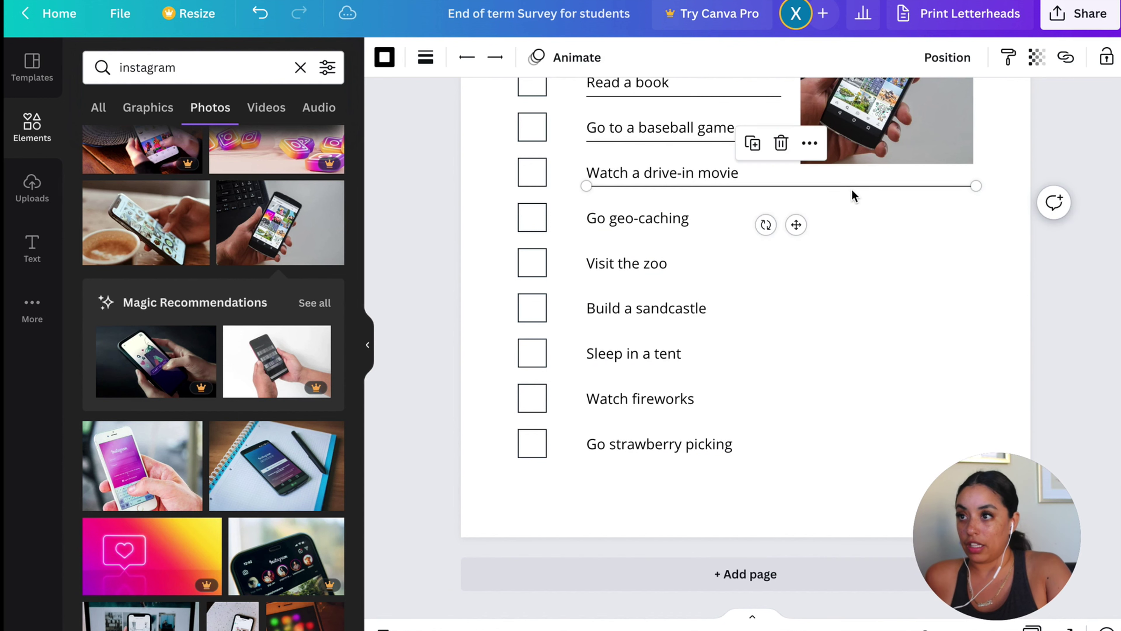
key(Delete)
click(958, 265)
Shift the lower six rows right and swap the upper right photo for the laptop-phone photo
drag(910, 282, 448, 491)
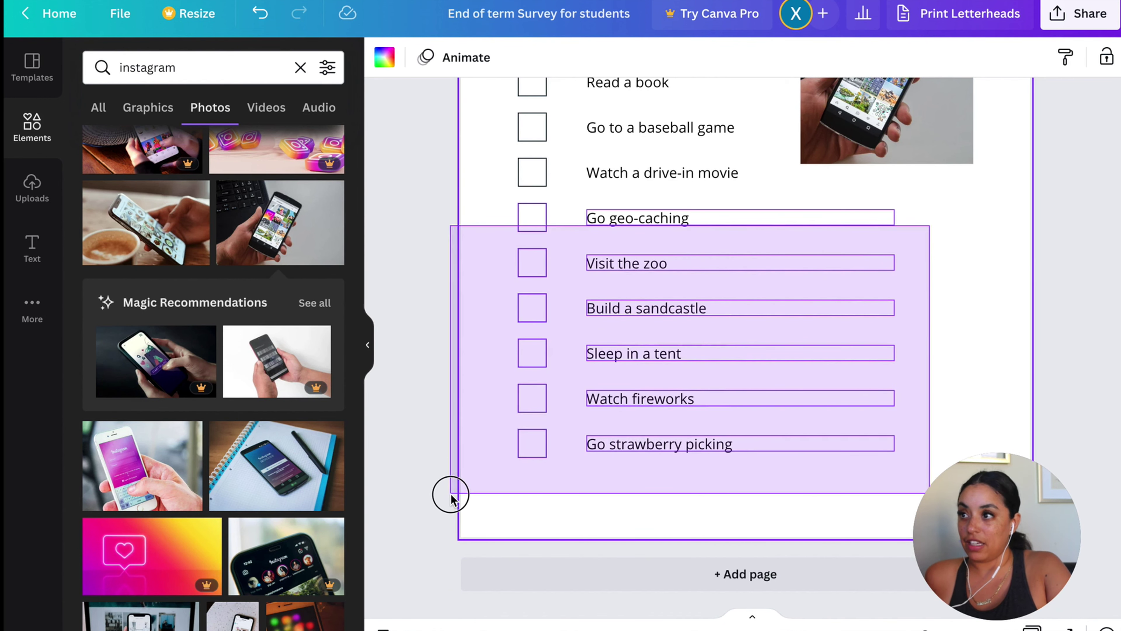
drag(606, 398, 807, 397)
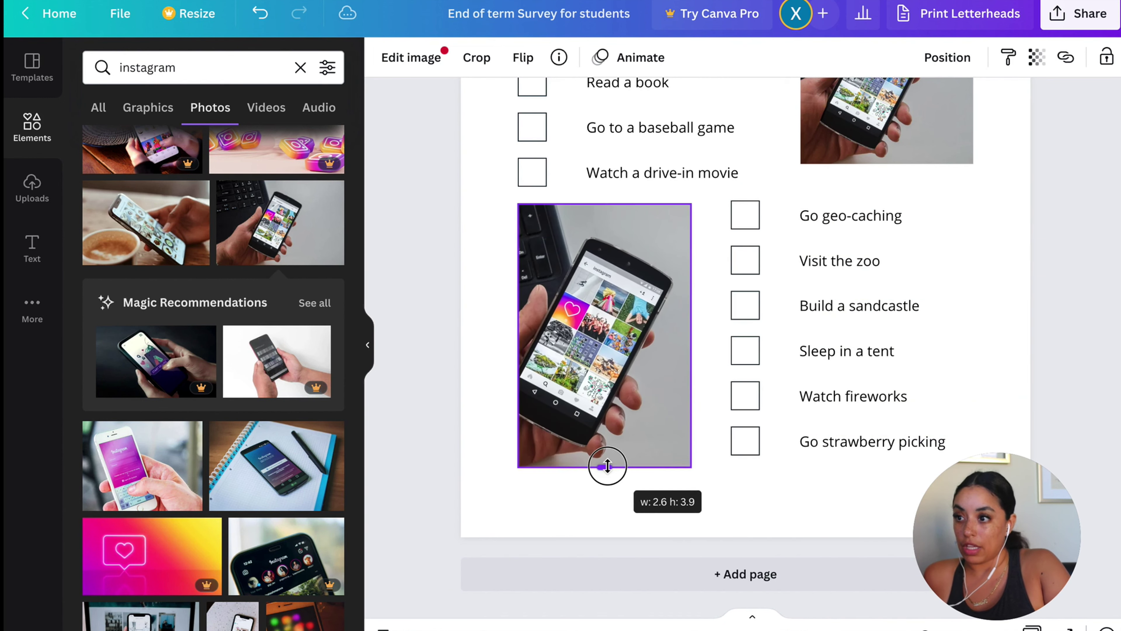
drag(603, 463, 603, 461)
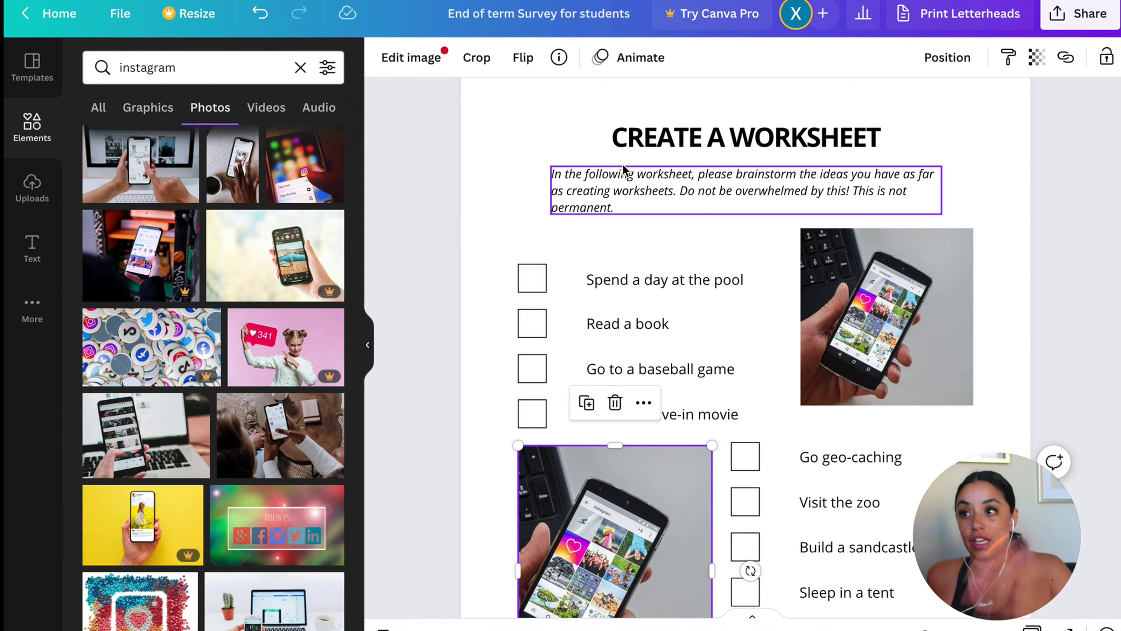
click(777, 278)
click(945, 338)
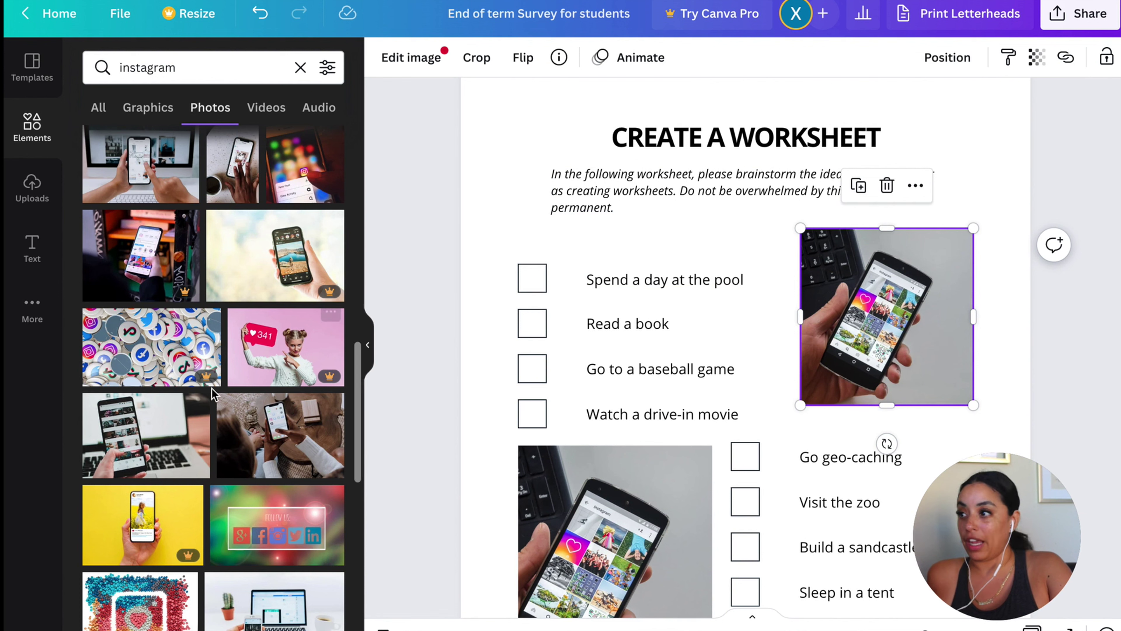
drag(203, 419, 884, 364)
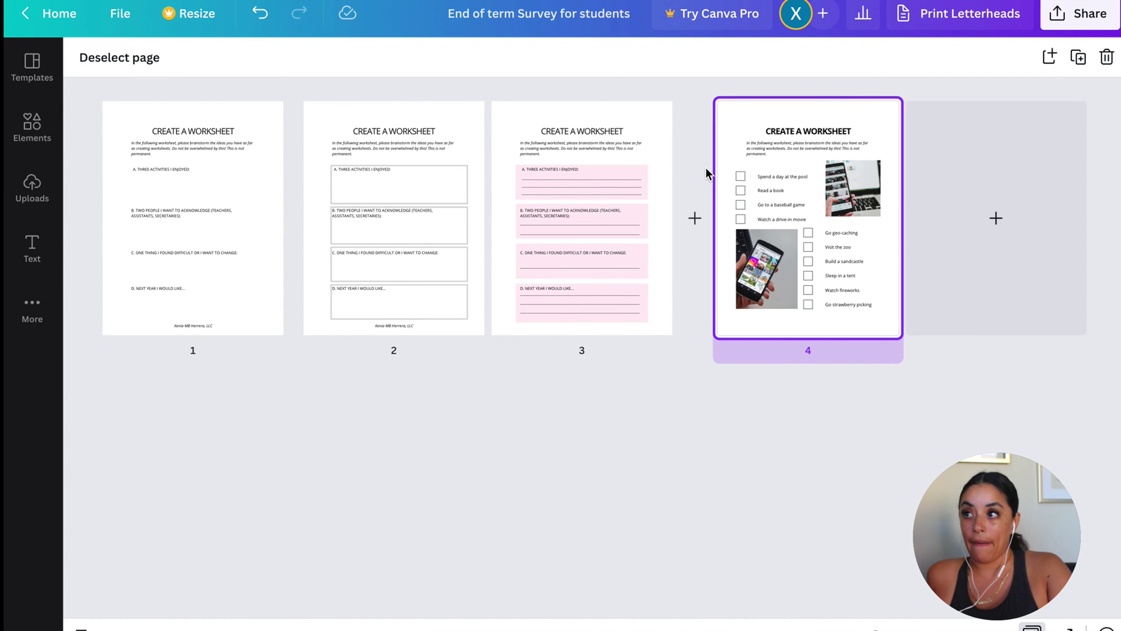
Open page 4 and turn its CREATE A WORKSHEET heading pink
double_click(802, 174)
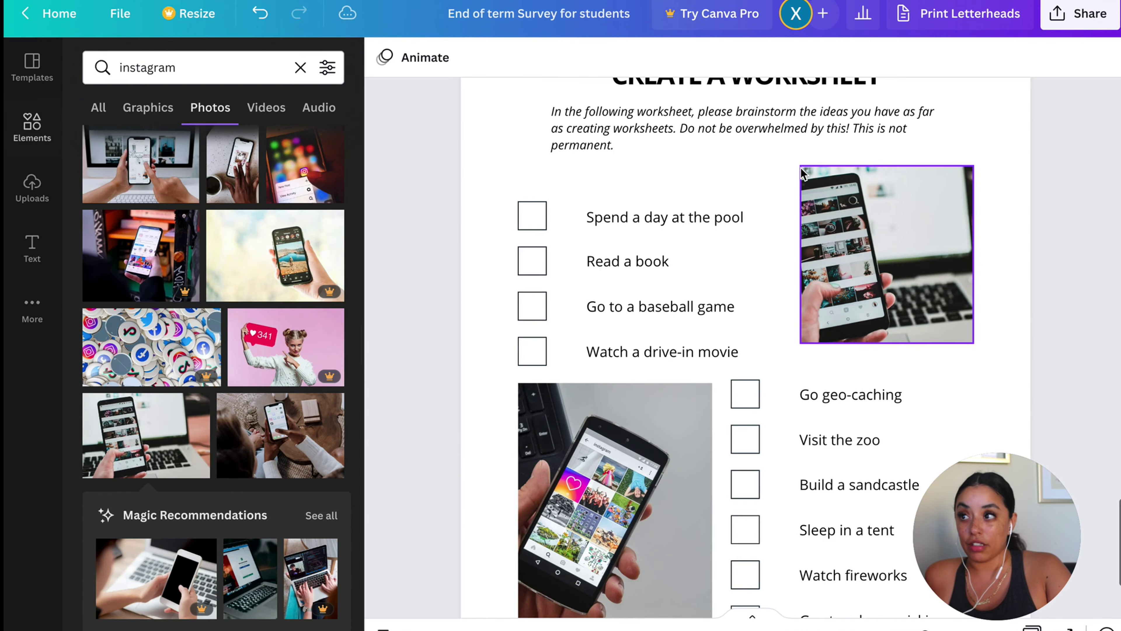
scroll(802, 175, up, 4)
click(587, 289)
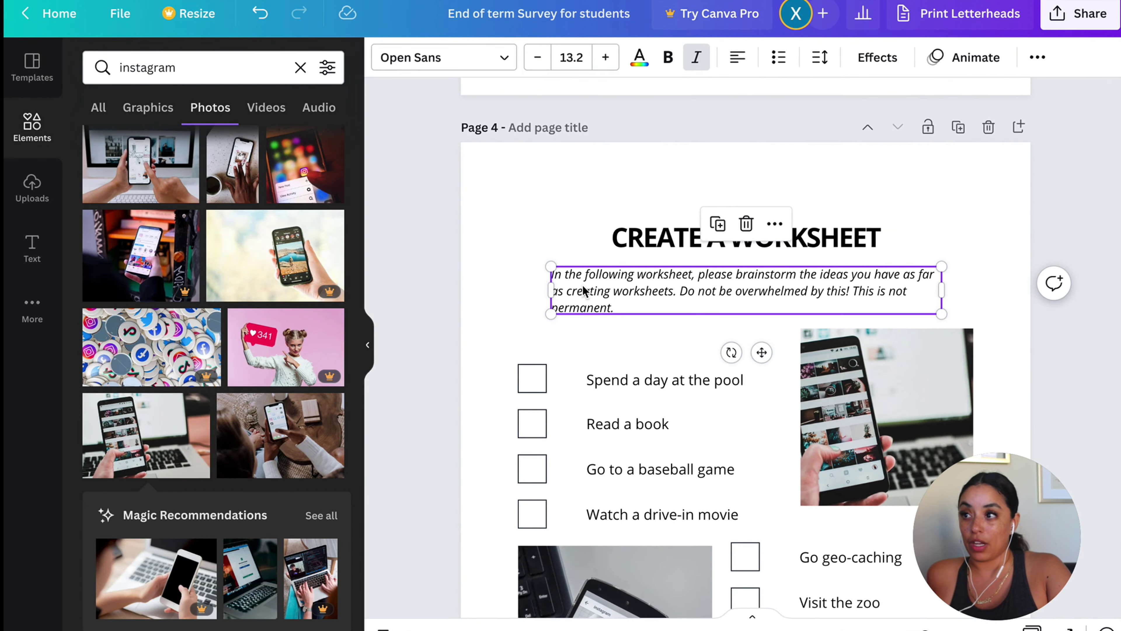
click(641, 228)
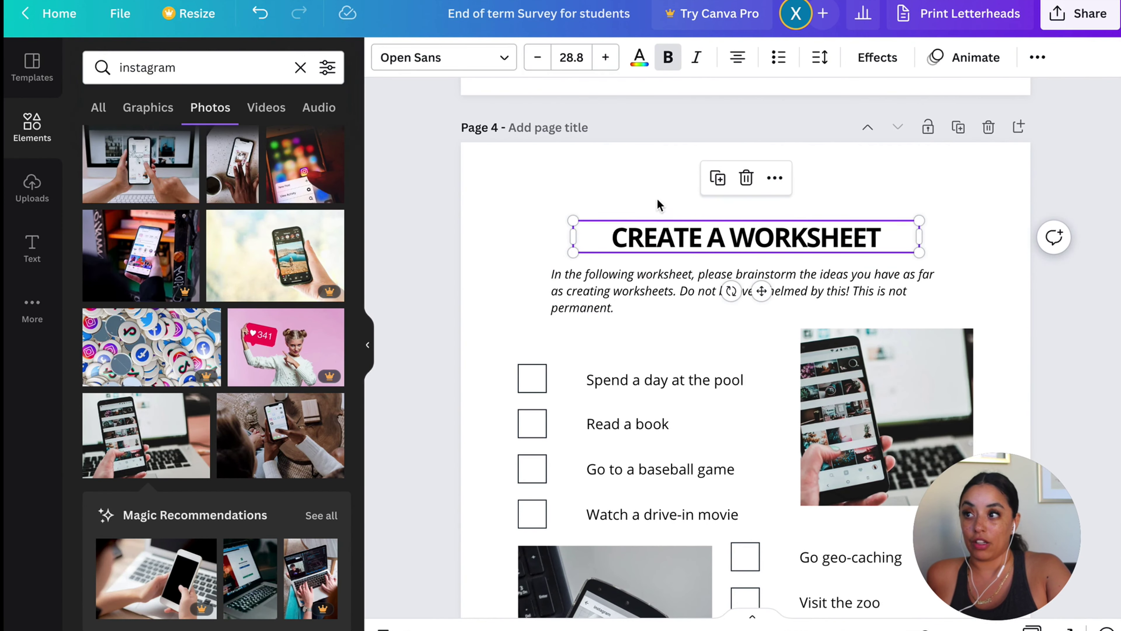
click(640, 62)
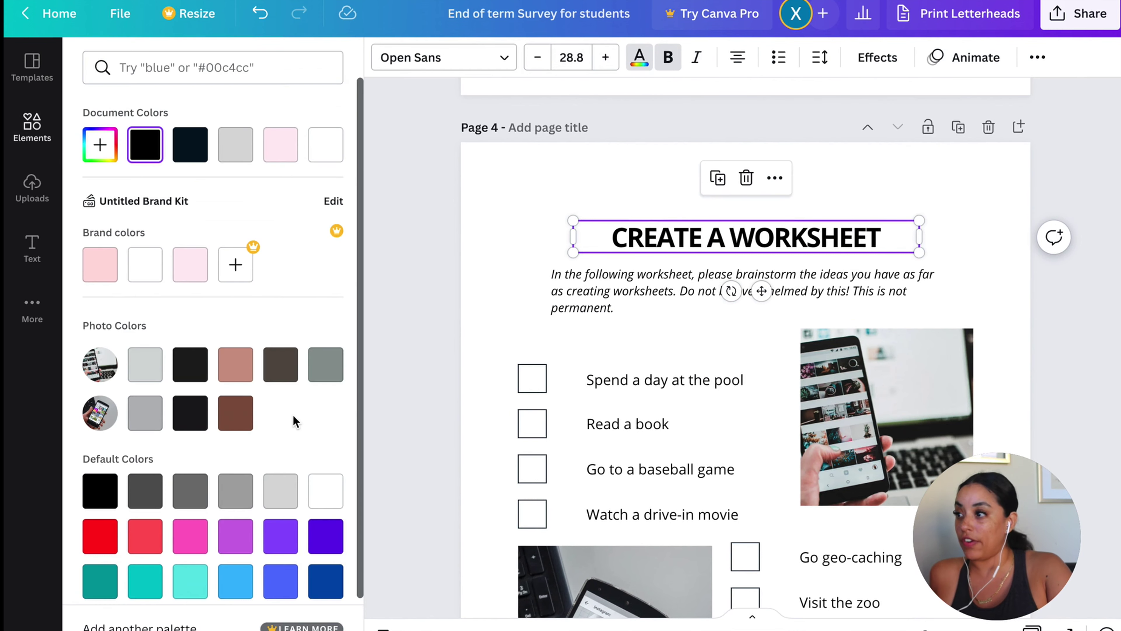
scroll(295, 421, down, 2)
click(189, 486)
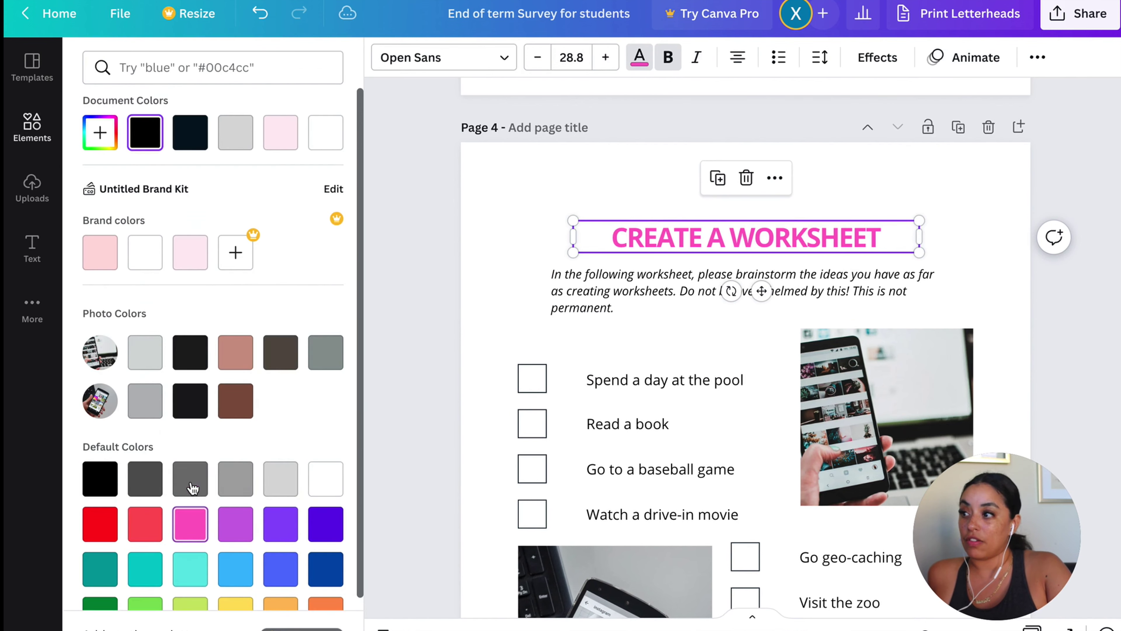
click(419, 253)
scroll(419, 253, down, 6)
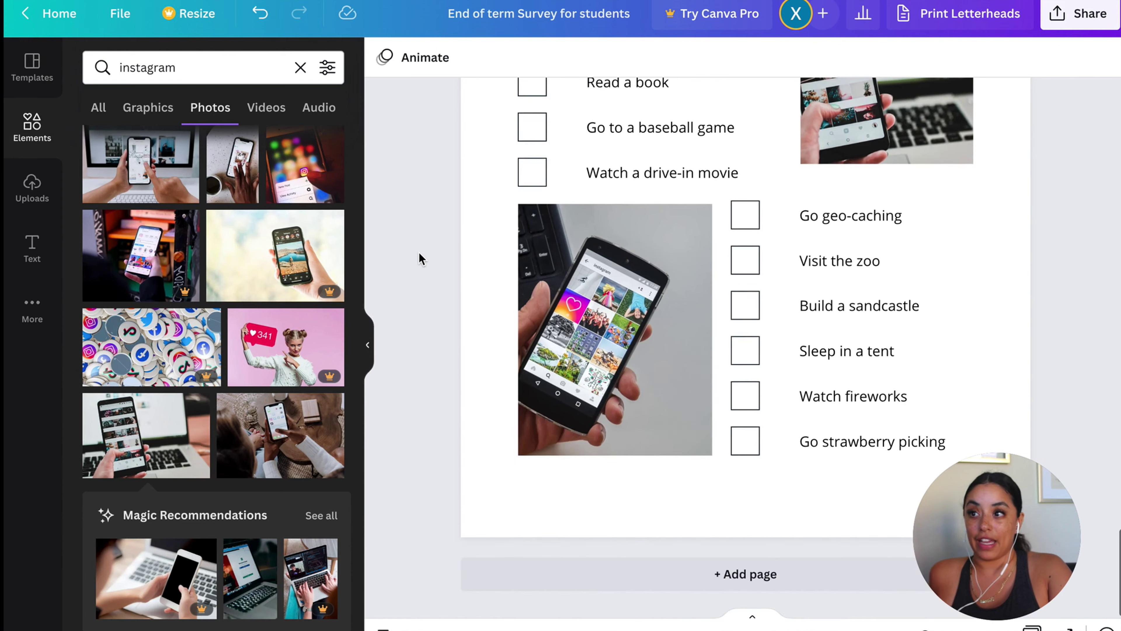
scroll(419, 253, up, 1)
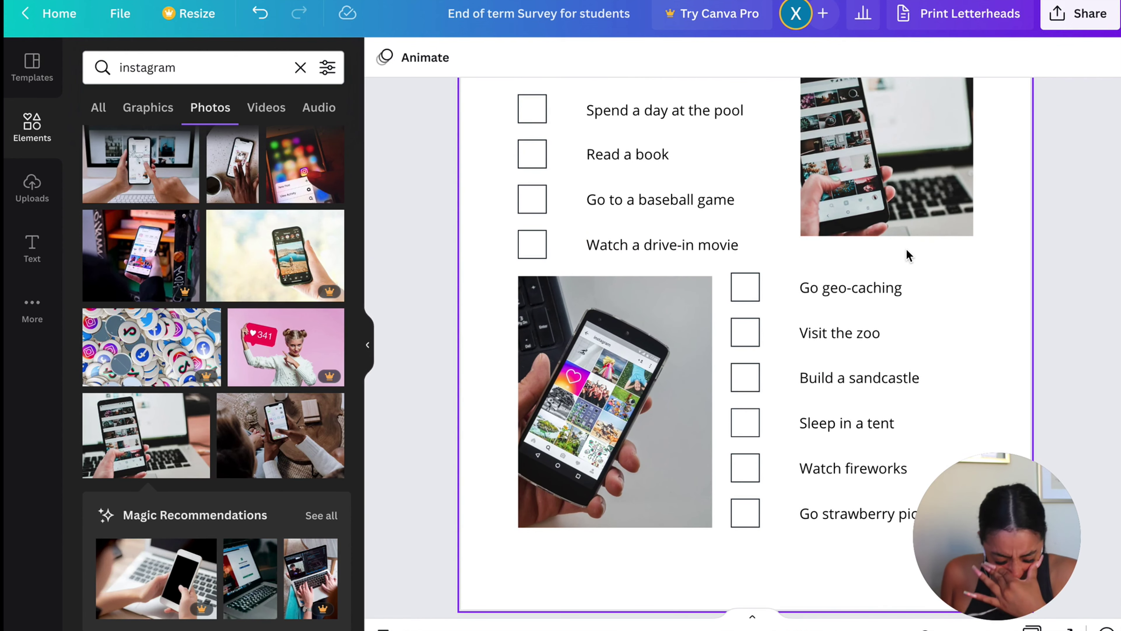
scroll(907, 249, down, 1)
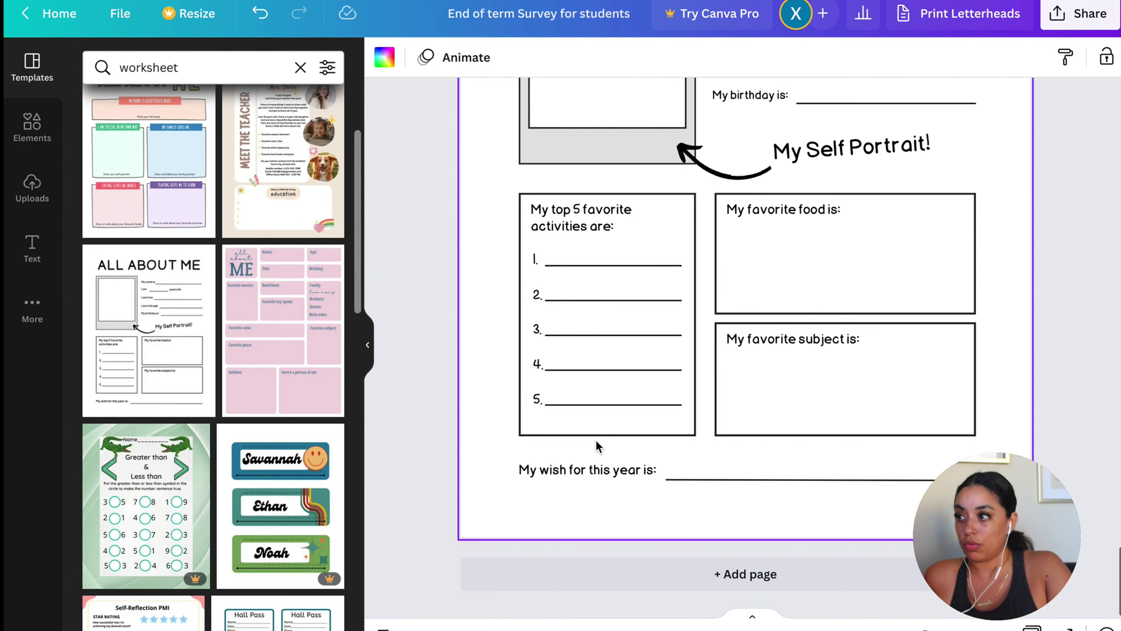
Delete page 5's four answer lines and the 'I am' through 'My birthday is' text fields
scroll(488, 446, up, 4)
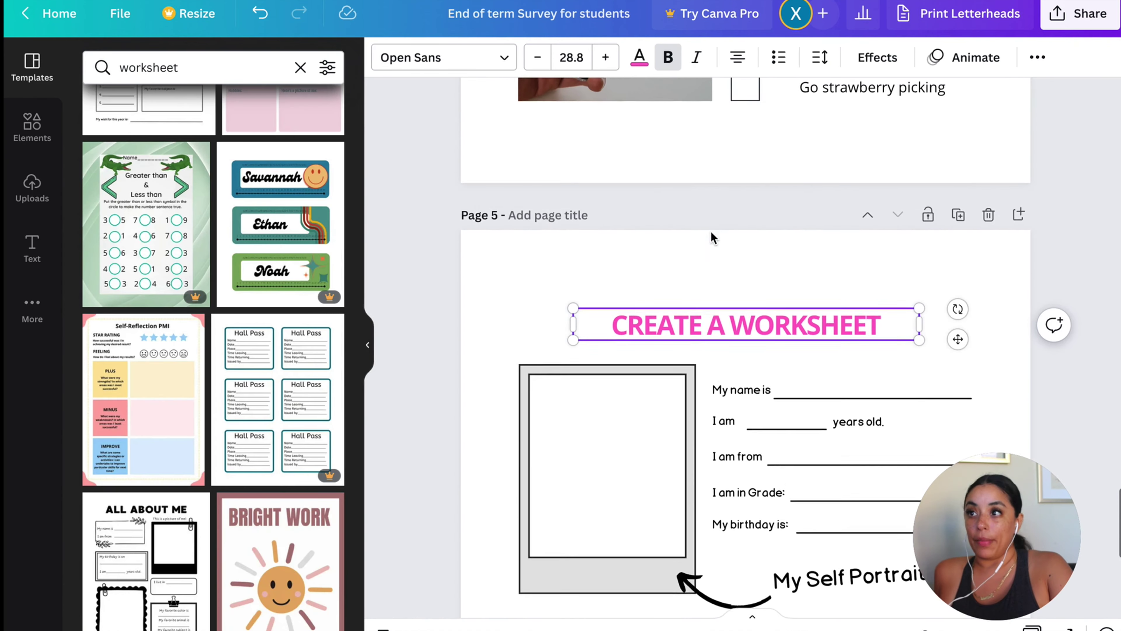
scroll(803, 313, down, 3)
drag(938, 210, 805, 381)
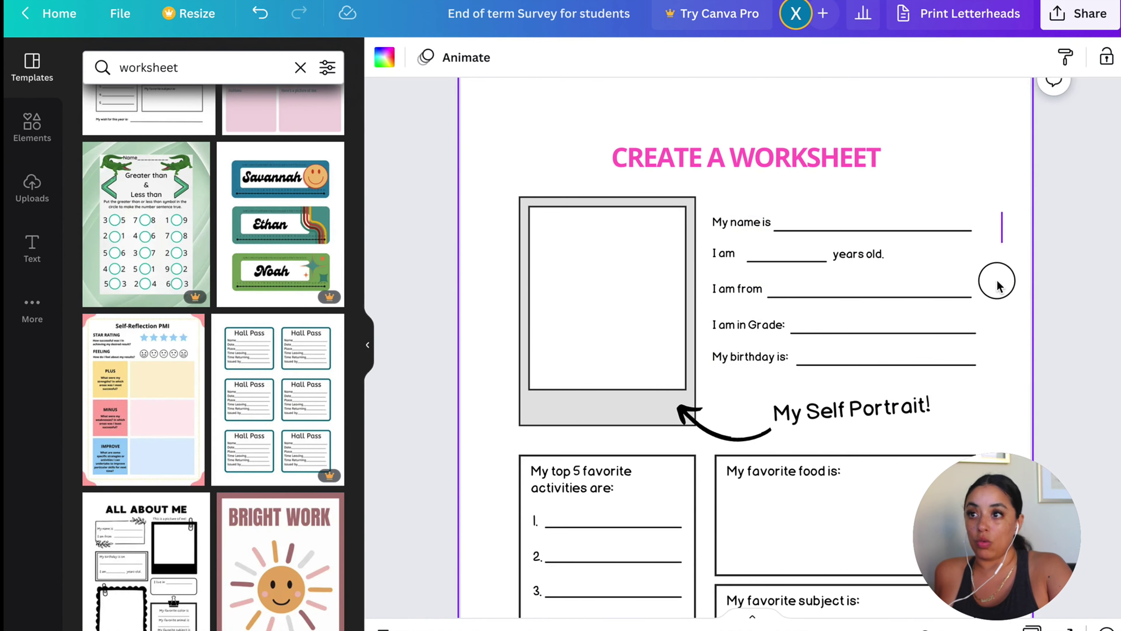
drag(998, 211, 947, 381)
key(Delete)
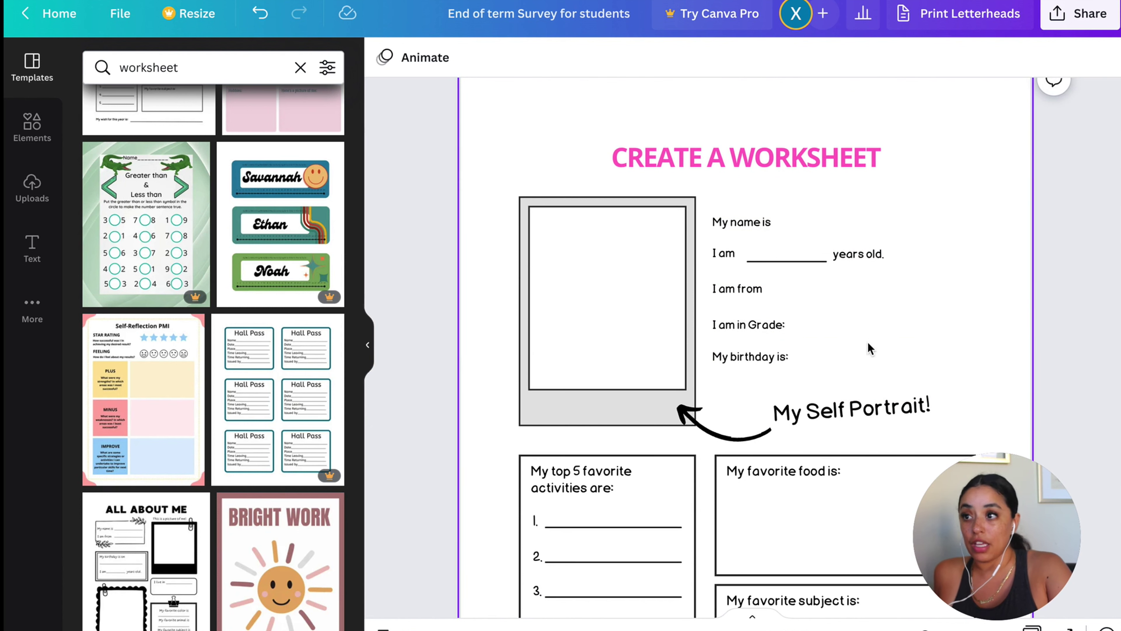
drag(865, 373, 705, 243)
key(Delete)
Set the example paragraph's font to Open Sans and delete the portrait picture frame
drag(900, 292, 871, 261)
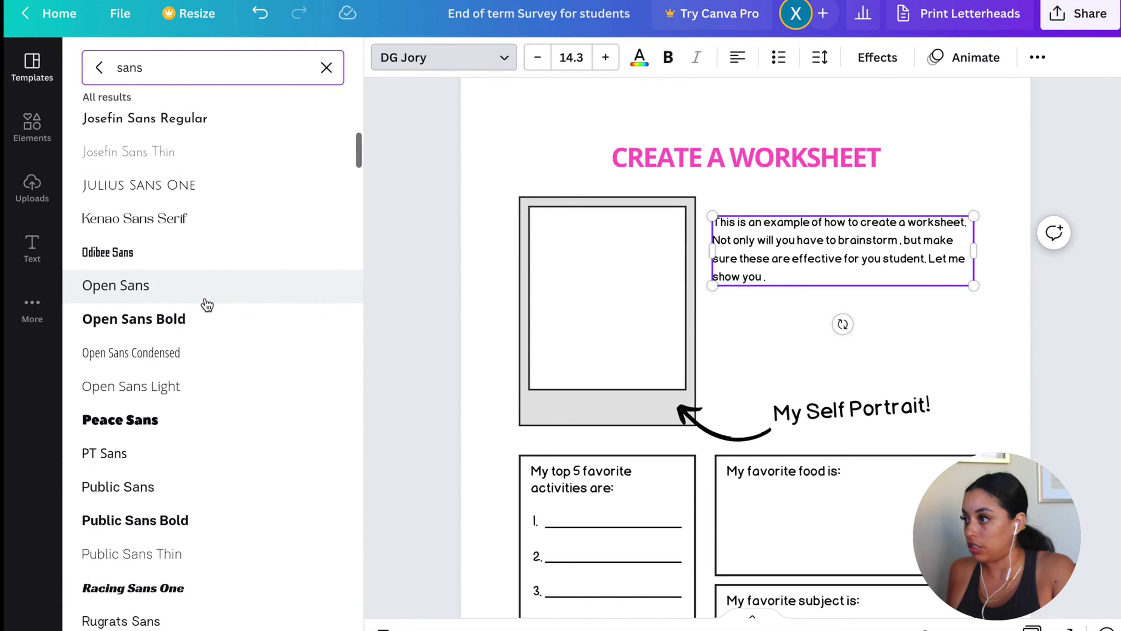
click(129, 297)
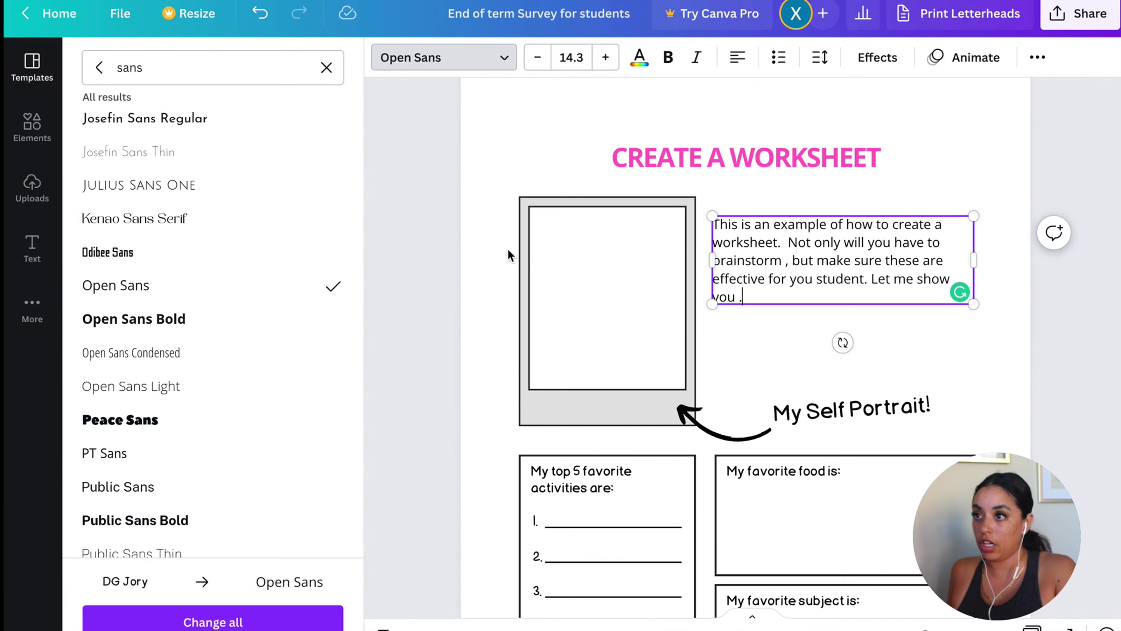
key(Escape)
scroll(663, 402, down, 5)
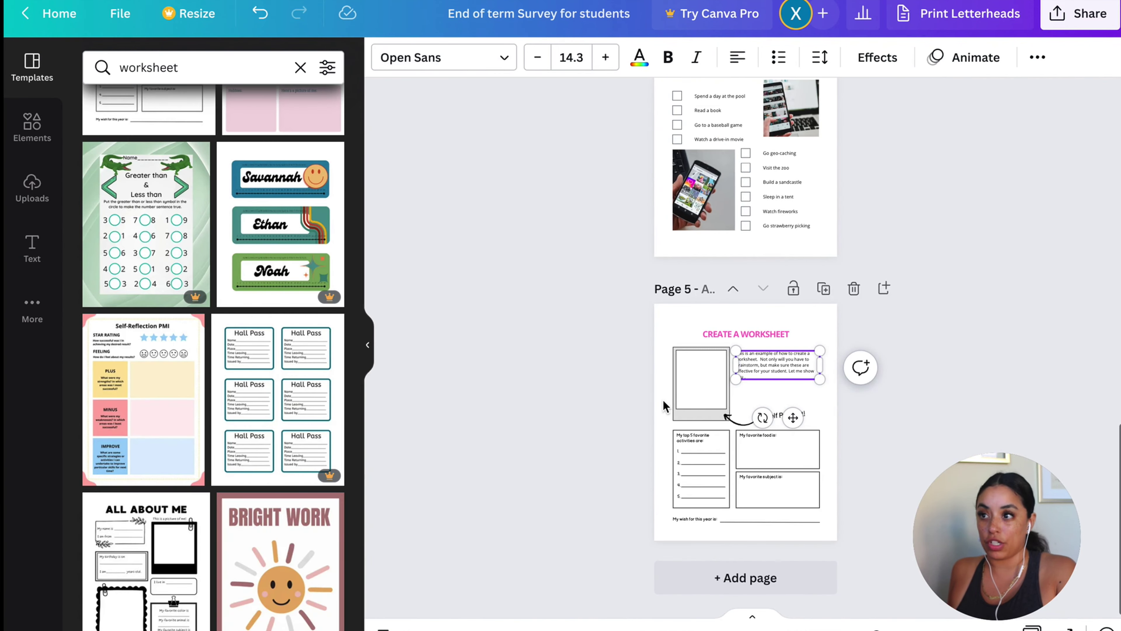
scroll(664, 406, up, 5)
click(641, 301)
key(Delete)
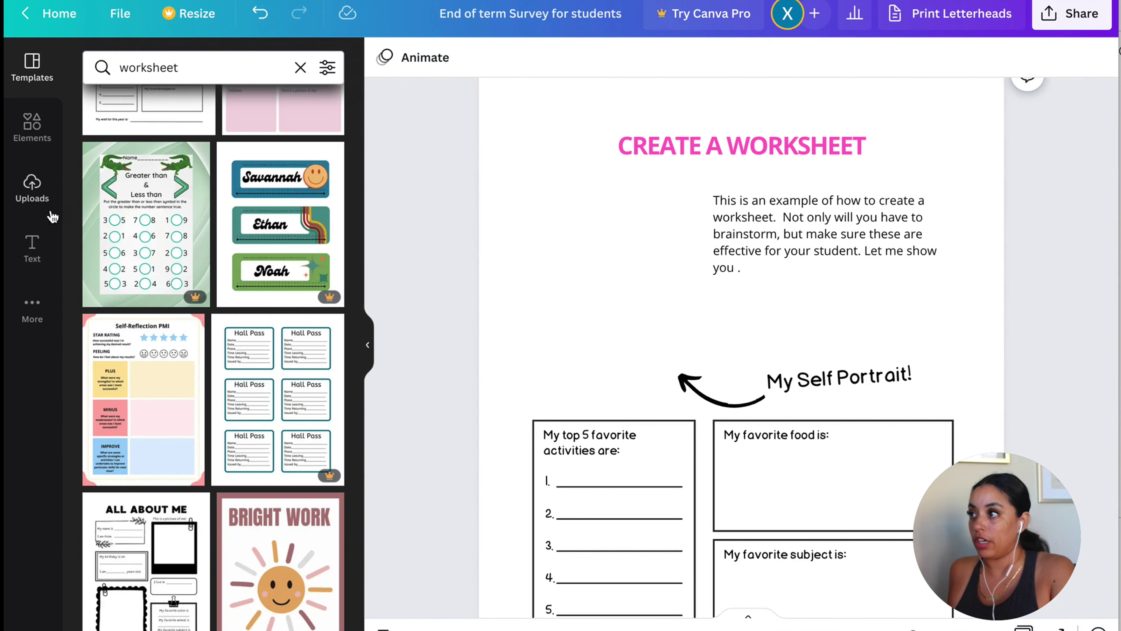
click(37, 186)
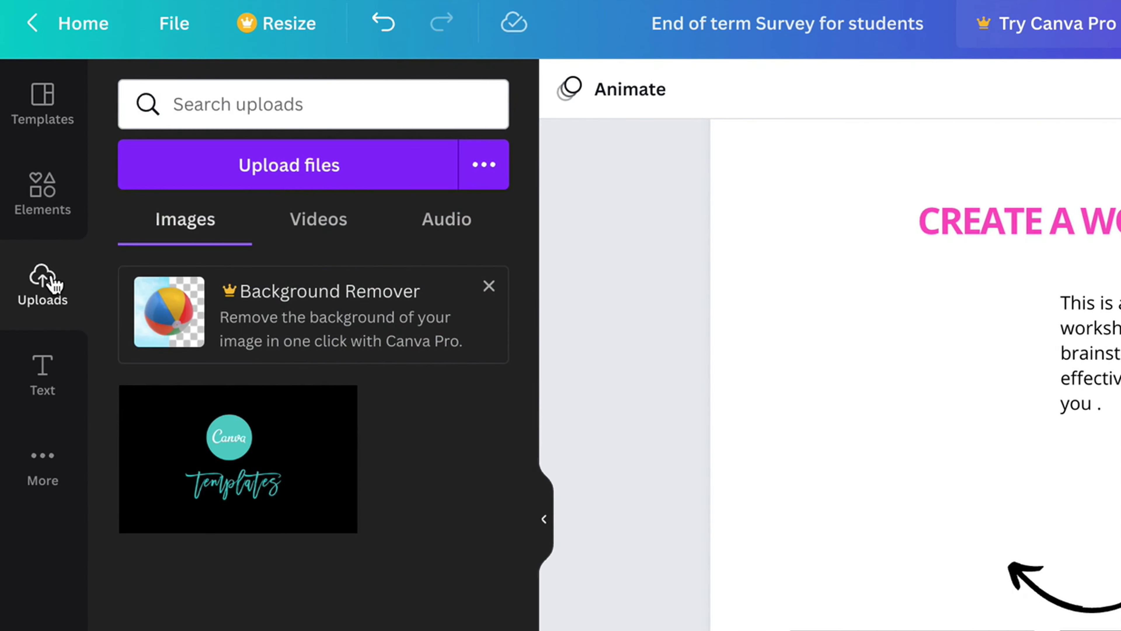
Upload the worksheet-pages screenshot, shrink it to about two-thirds and place it beside the example paragraph
click(323, 189)
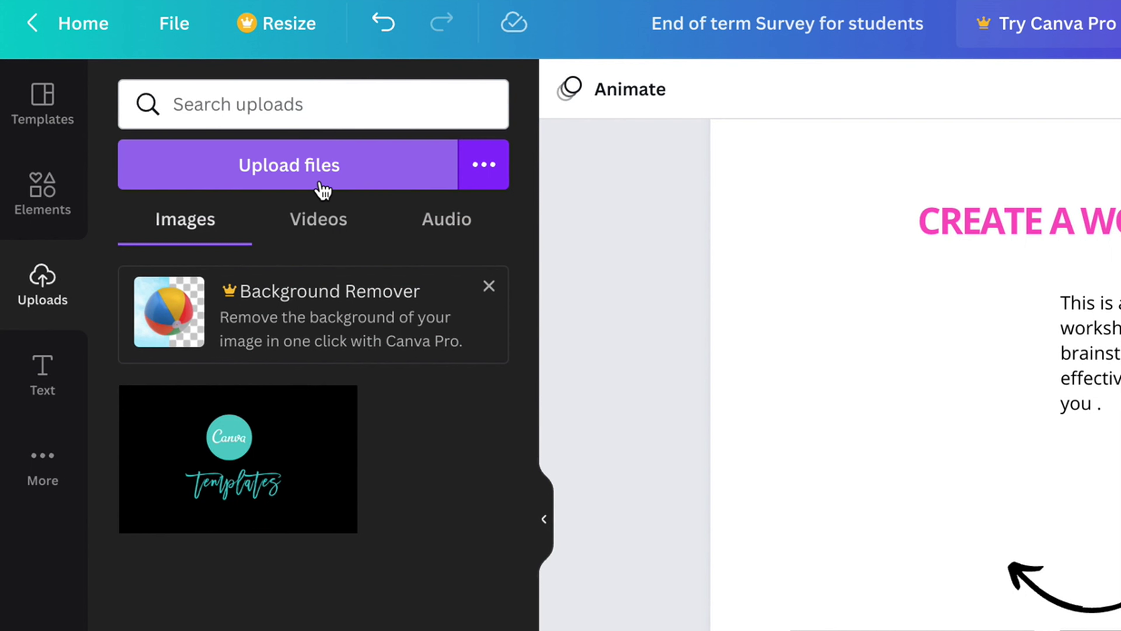
click(323, 189)
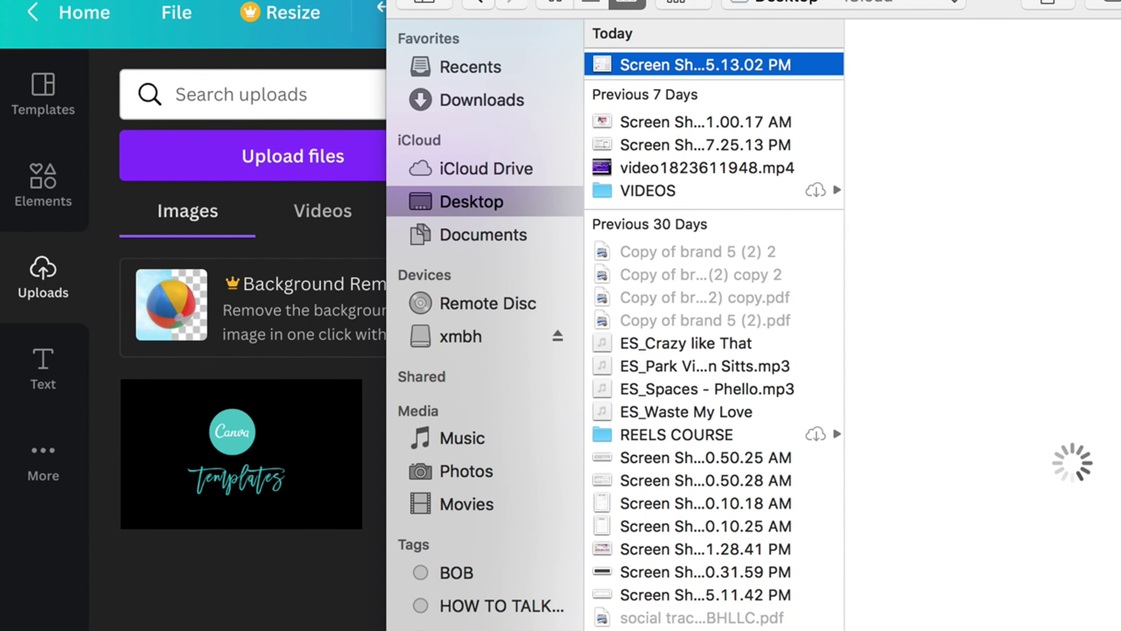
key(Return)
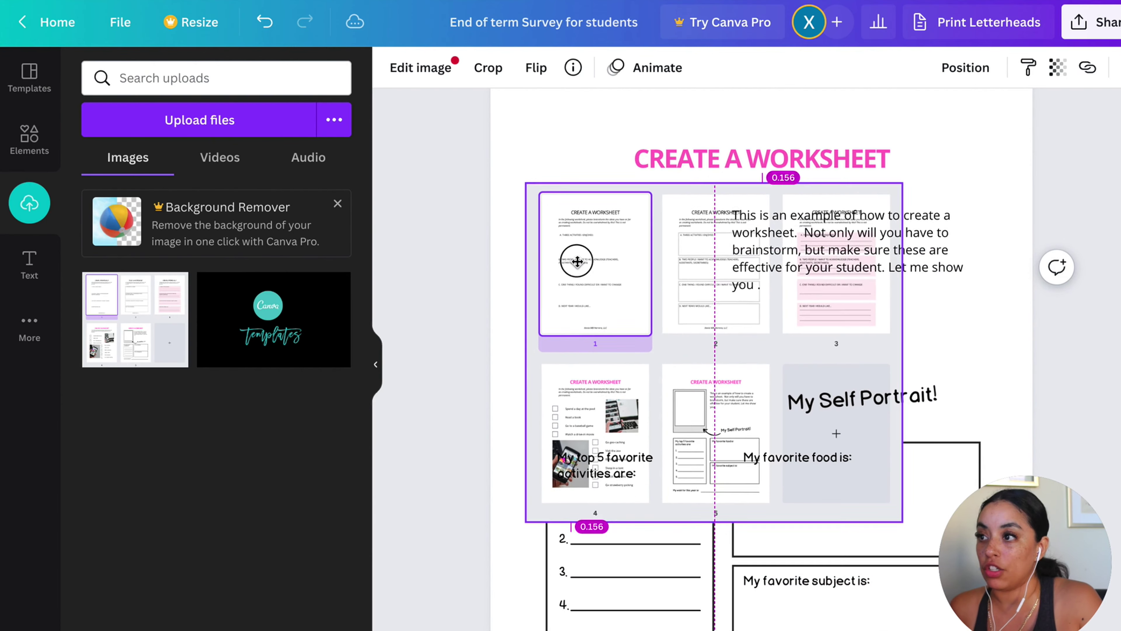
drag(903, 502, 776, 388)
drag(697, 273, 718, 306)
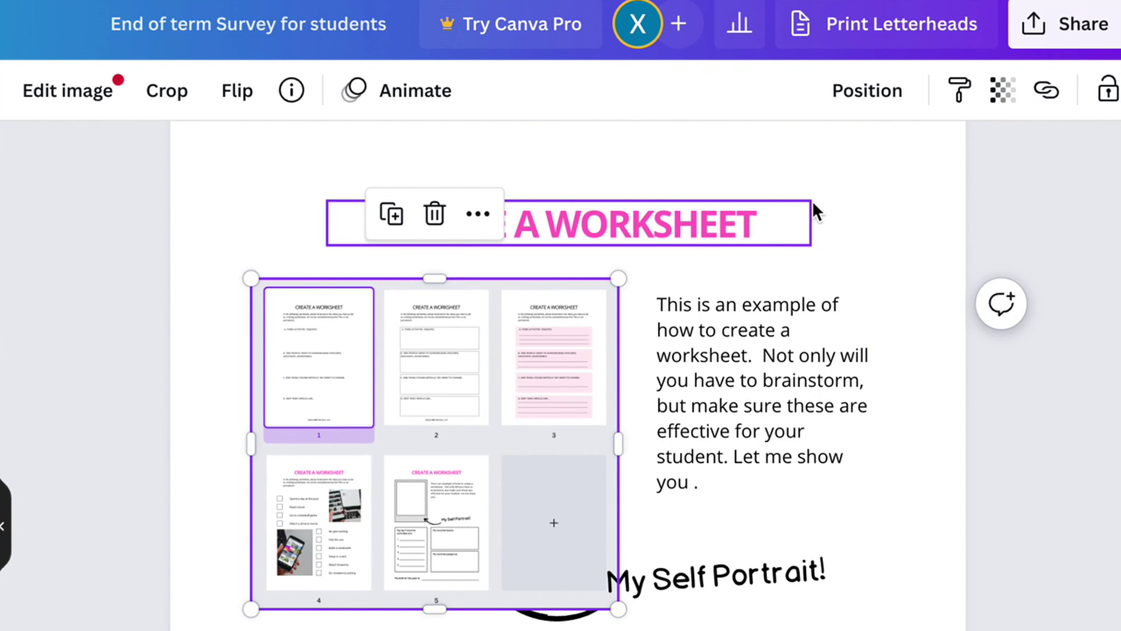
click(967, 71)
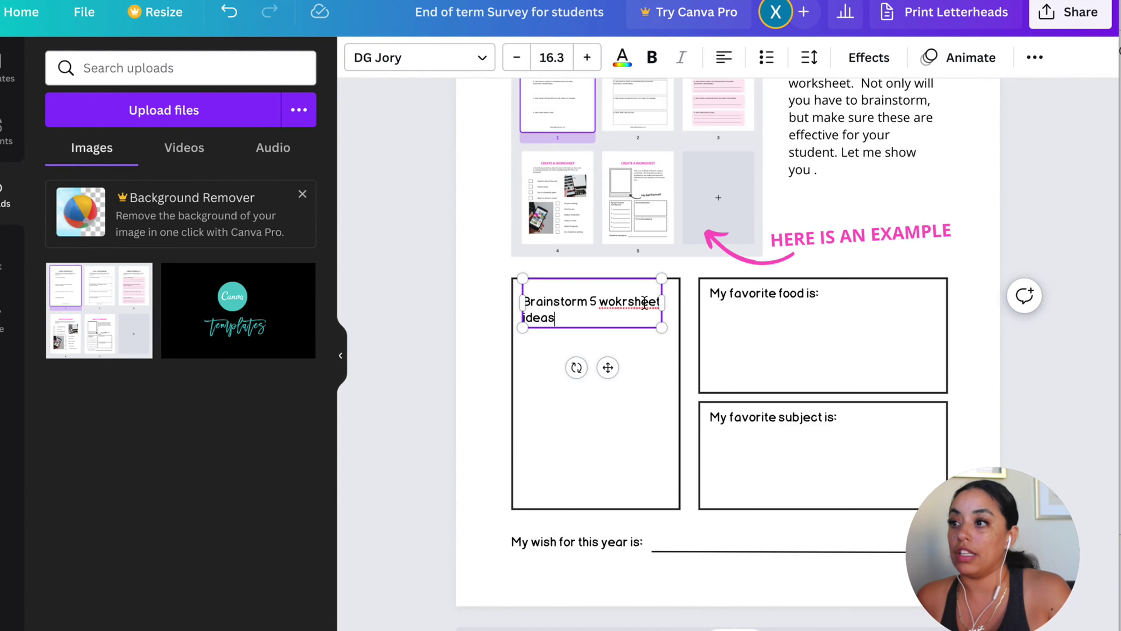
Finish the BRAINSTORM 5 WORKSHEET IDEAS heading and style it as bold capitals
key(ctrl+alt+v)
click(536, 375)
drag(620, 295, 616, 293)
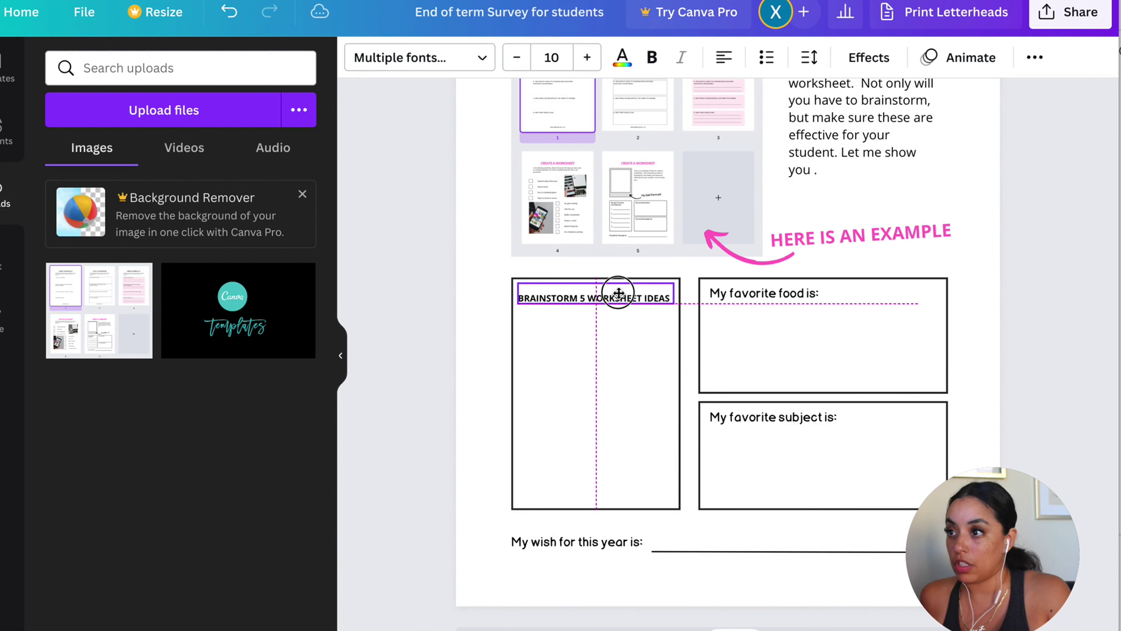
click(461, 323)
Paste a copy of the example paragraph beside the brainstorm box
scroll(462, 322, up, 5)
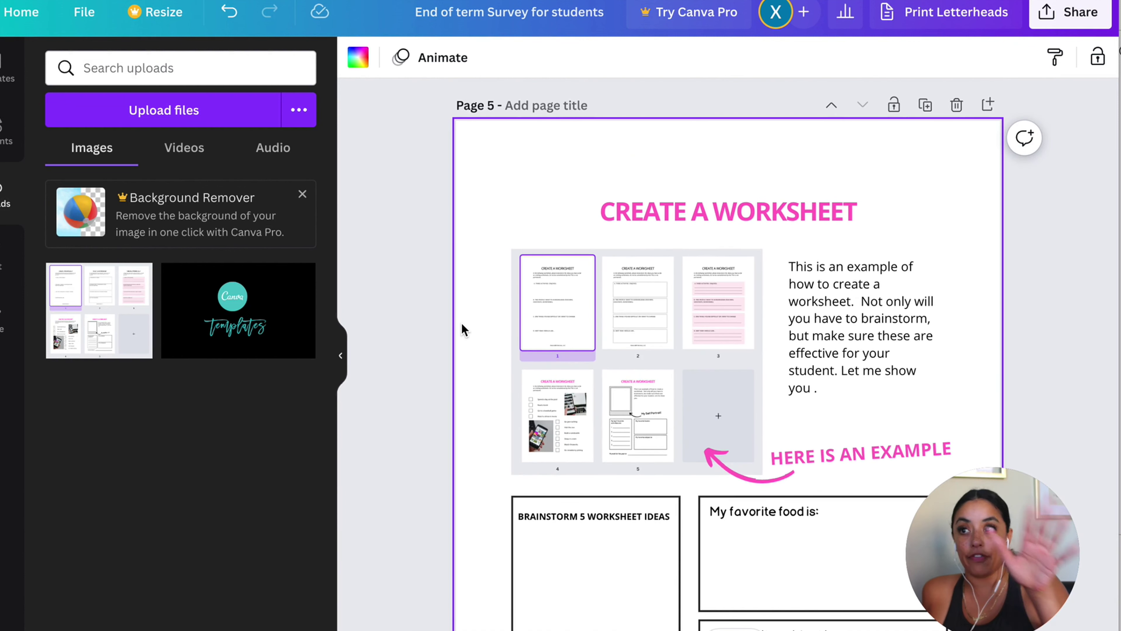
scroll(461, 322, down, 3)
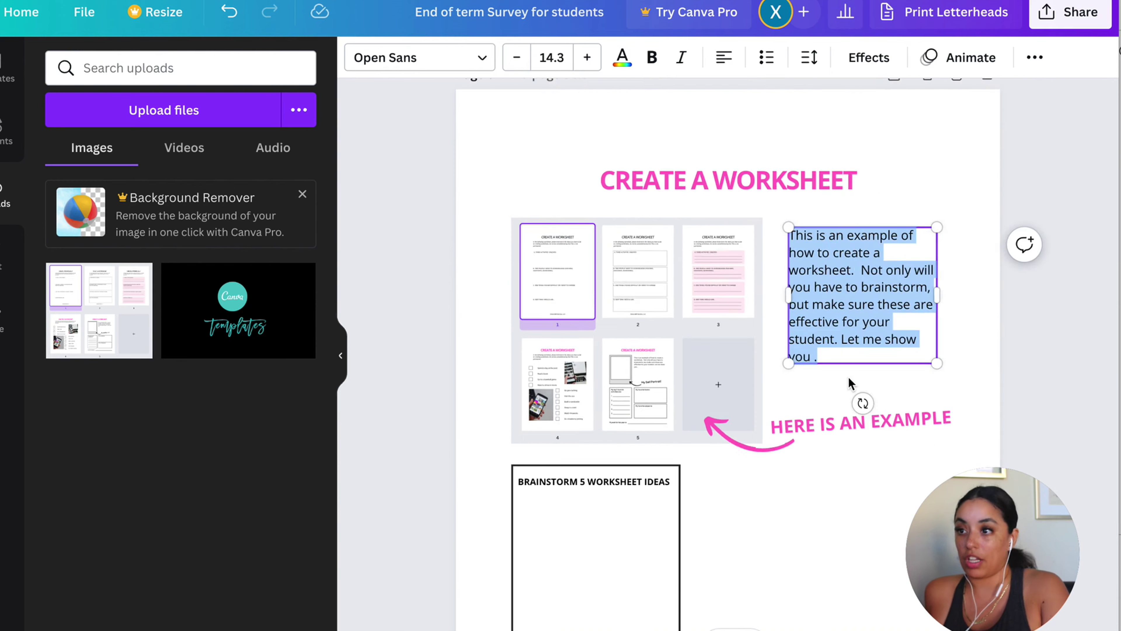
scroll(849, 377, down, 3)
click(776, 284)
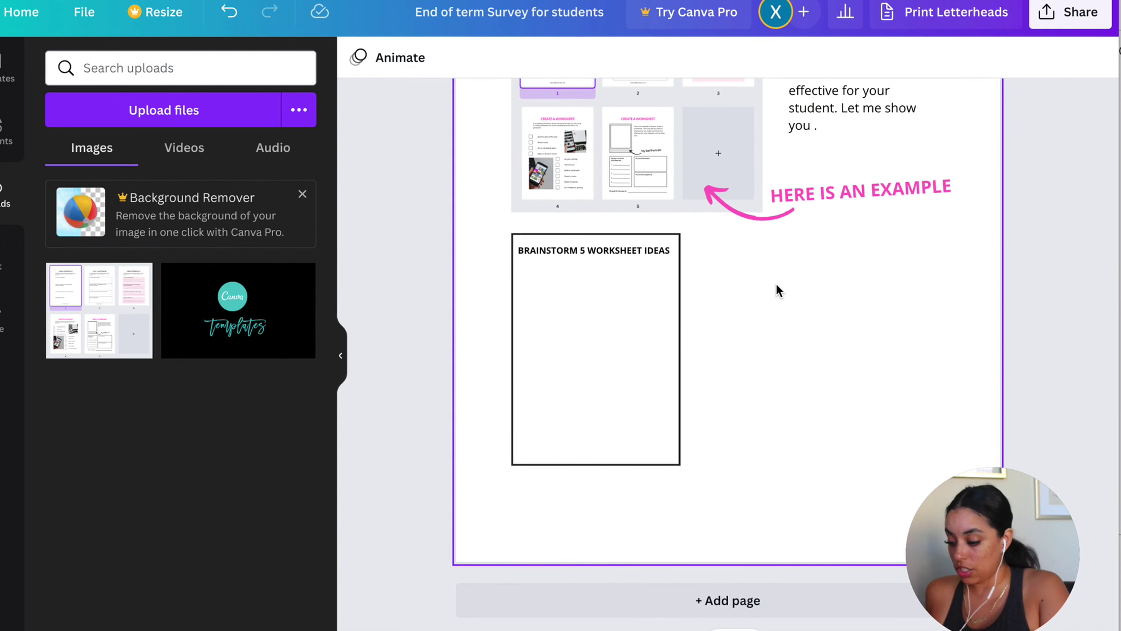
key(ctrl+v)
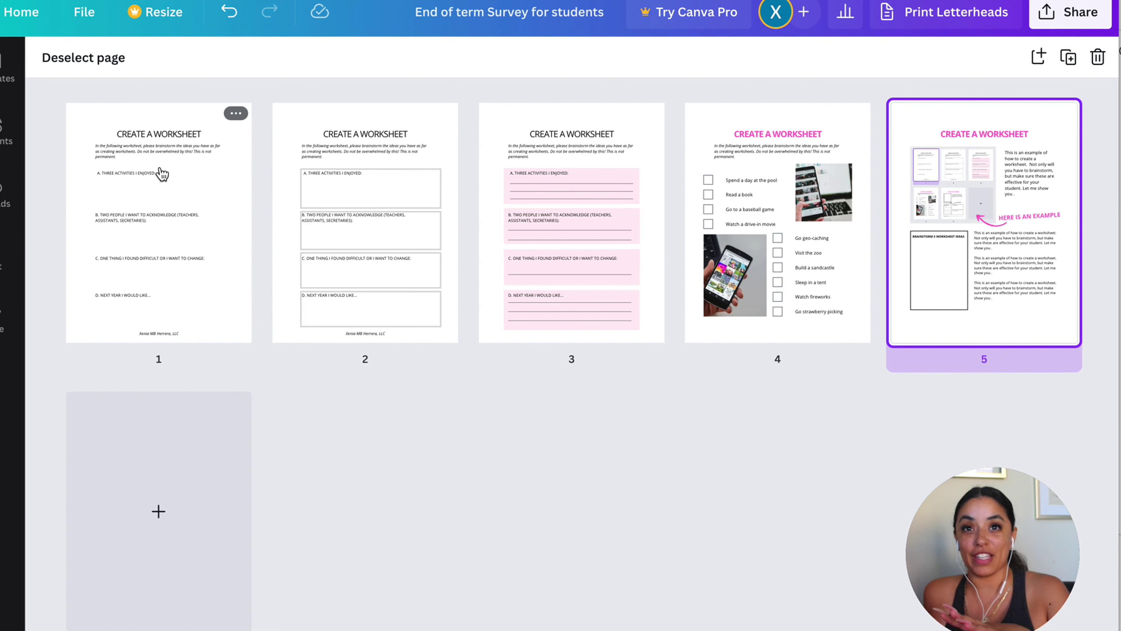
double_click(383, 220)
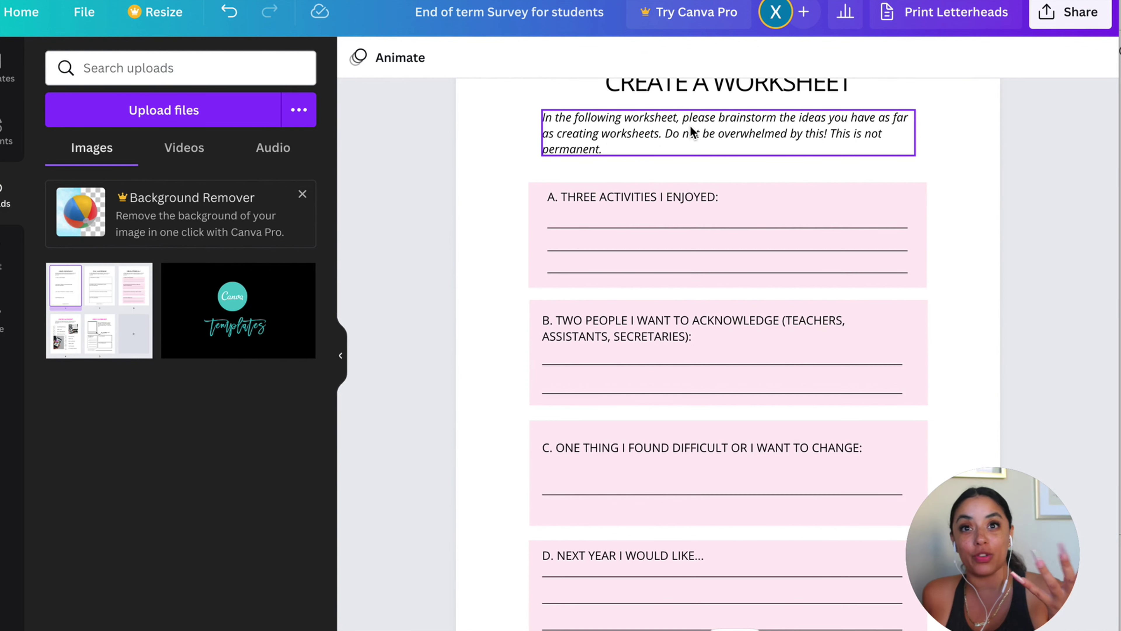
scroll(691, 128, down, 15)
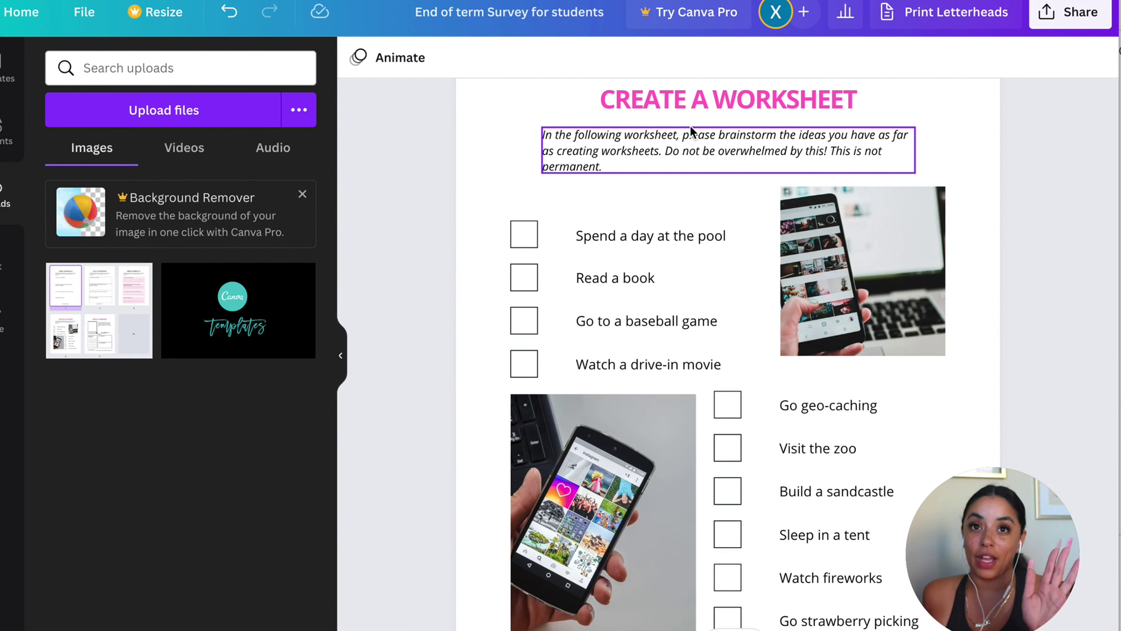
scroll(690, 126, down, 10)
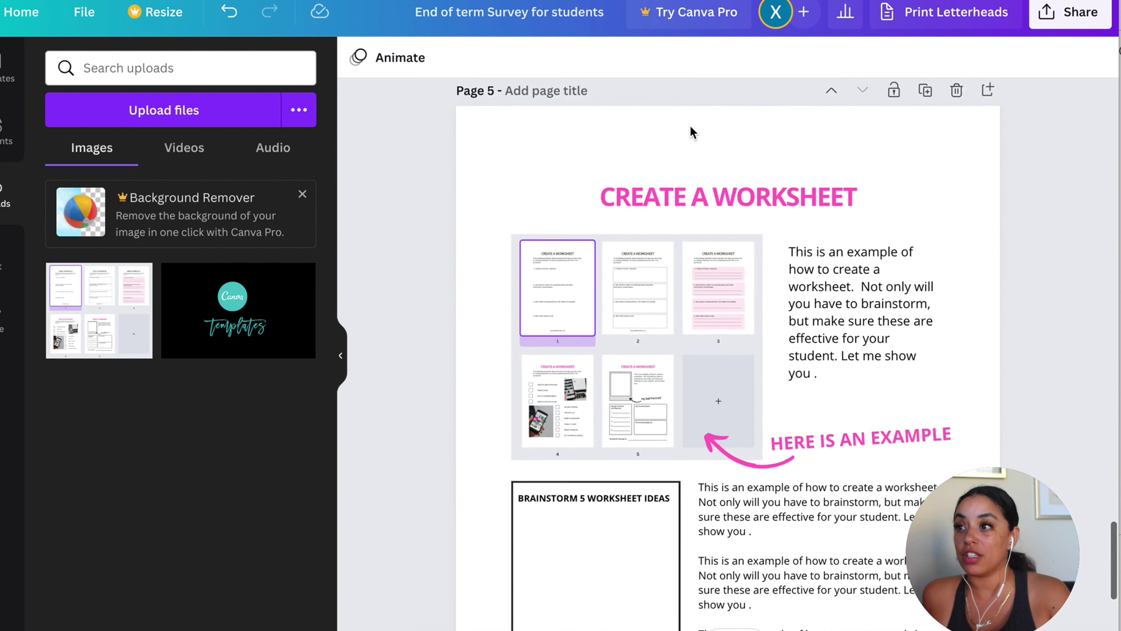
scroll(690, 125, down, 1)
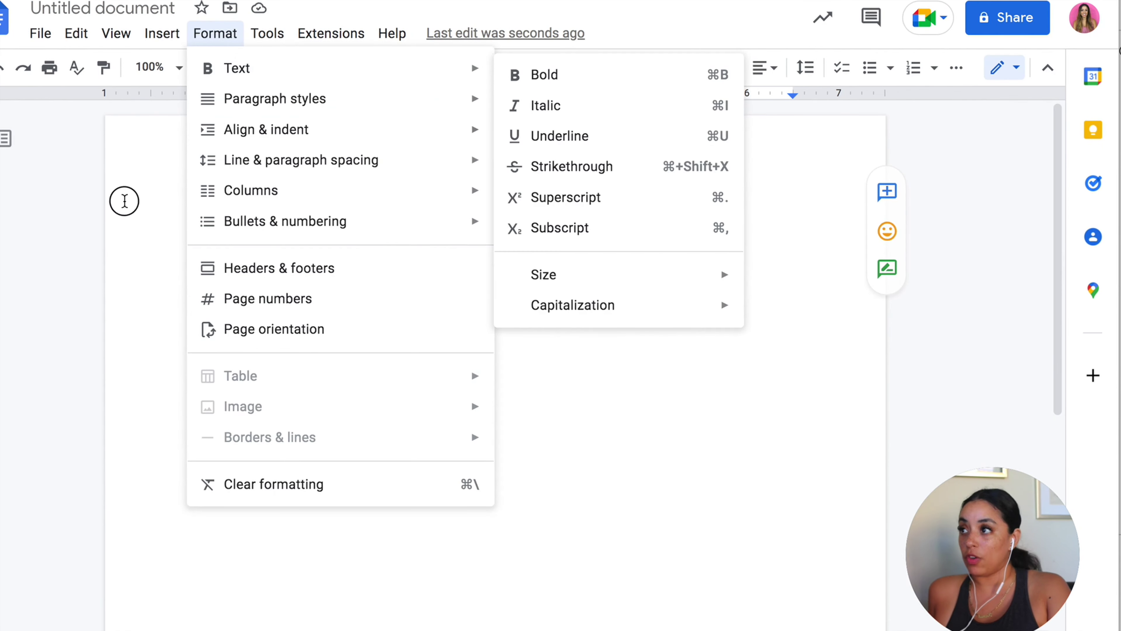
Capitalize the heading's first word HOW using Format > Text > Capitalization
click(124, 200)
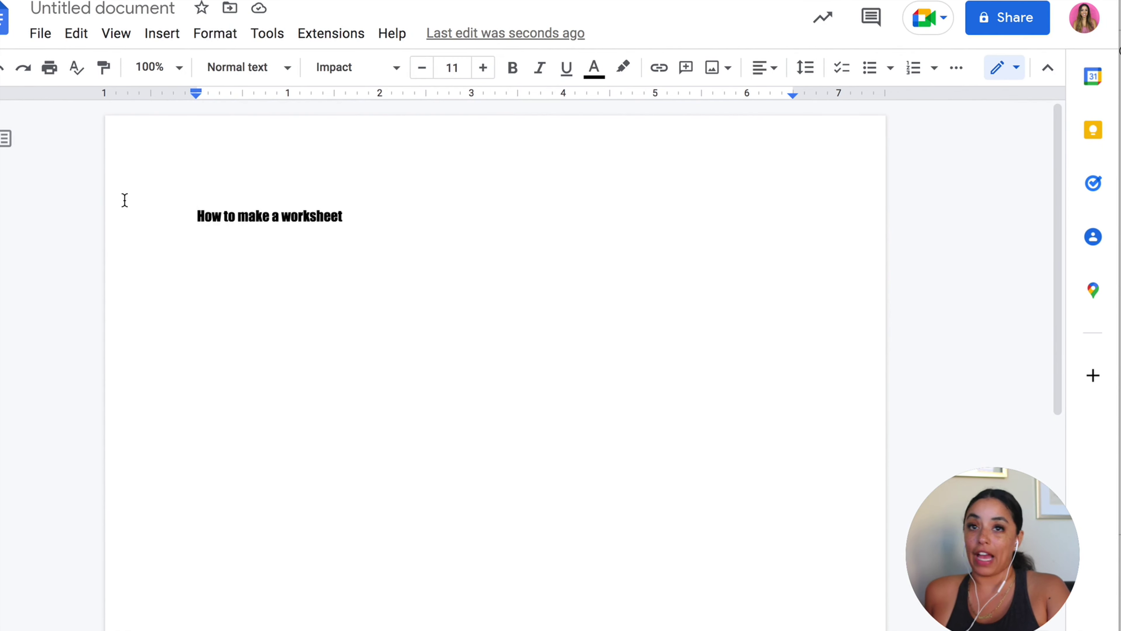
click(215, 33)
mouse_move(259, 75)
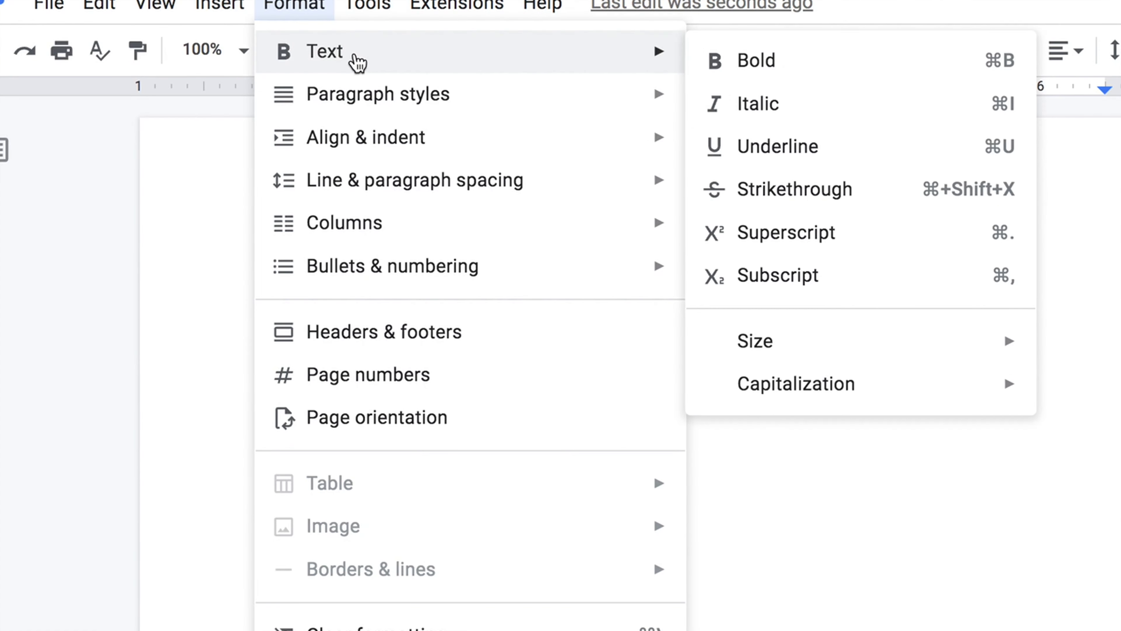
mouse_move(857, 403)
click(1059, 431)
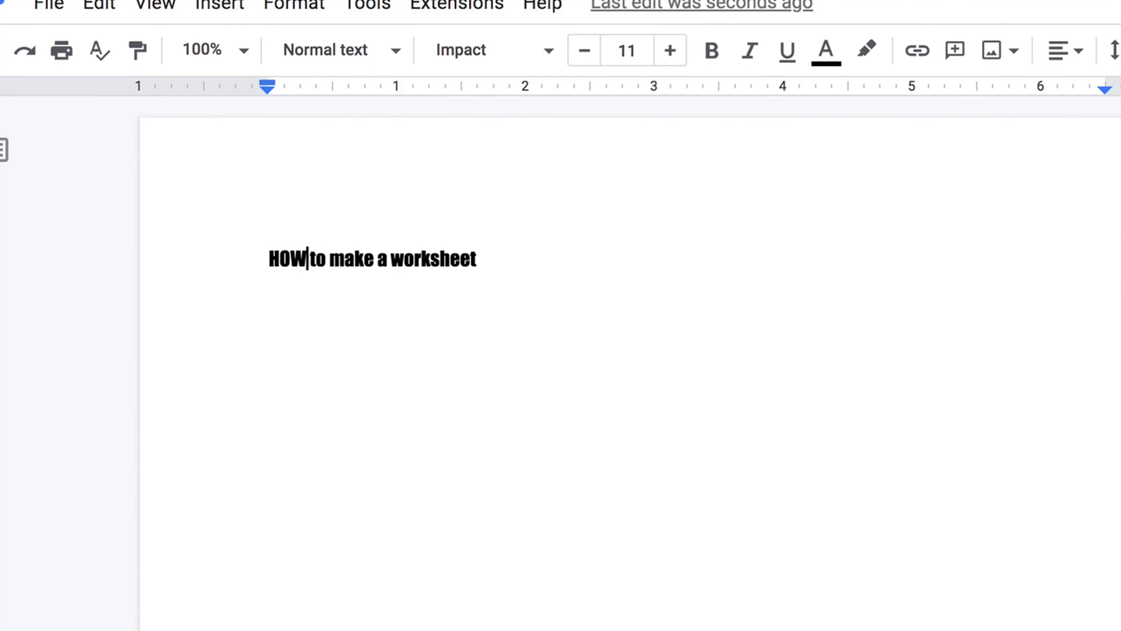
Convert the whole heading to UPPERCASE and set its font size to 18
drag(496, 263, 76, 273)
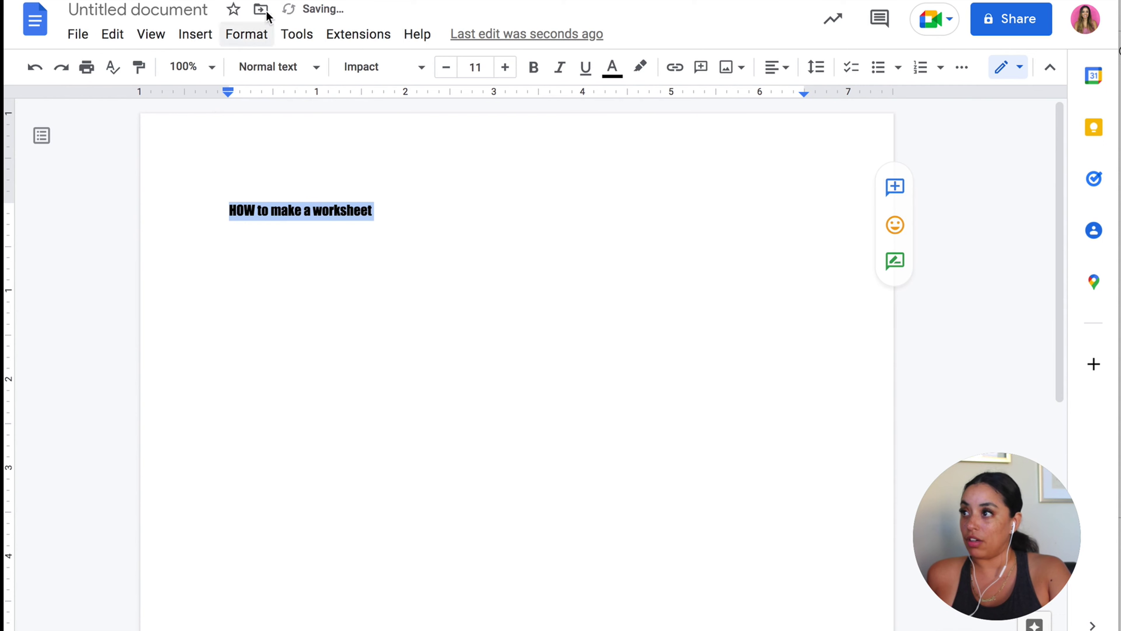
click(263, 44)
mouse_move(308, 97)
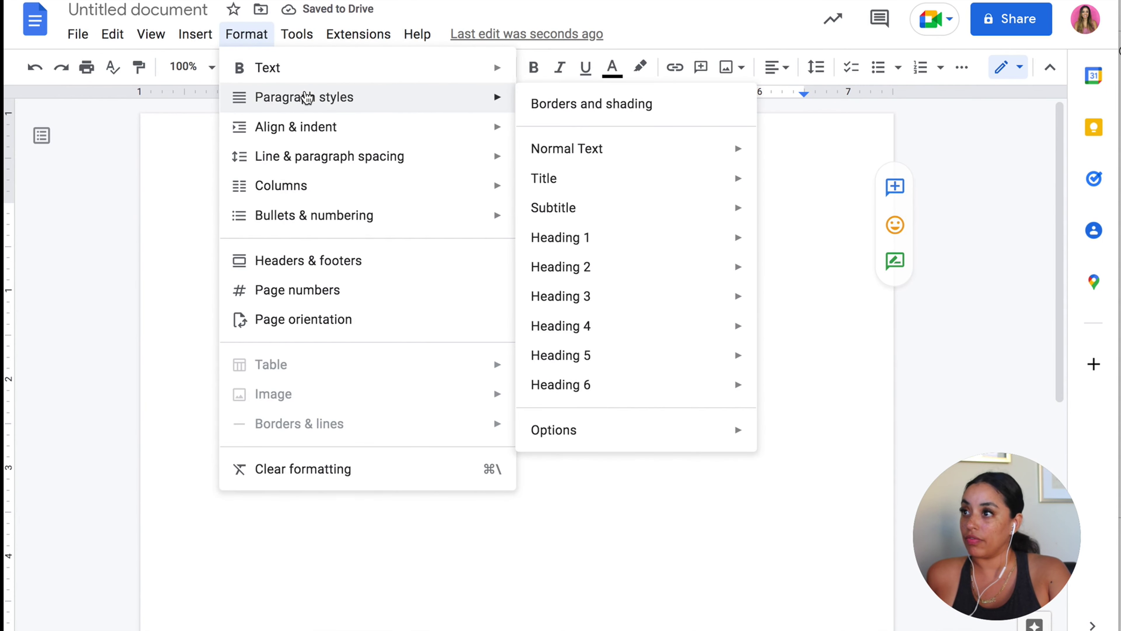
mouse_move(306, 73)
mouse_move(639, 310)
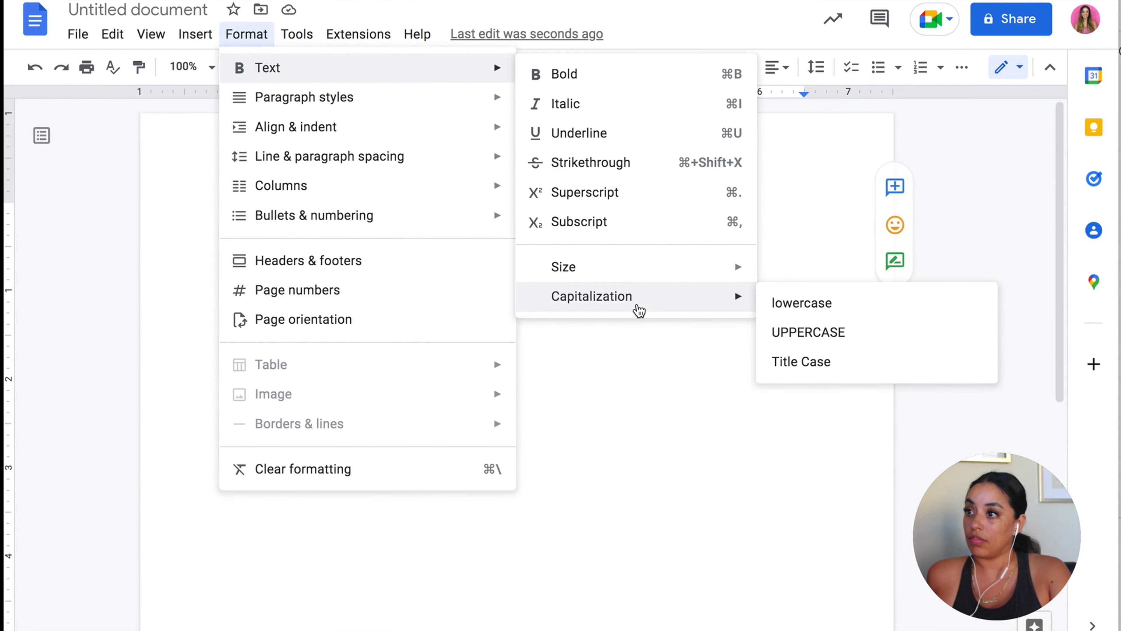
click(793, 333)
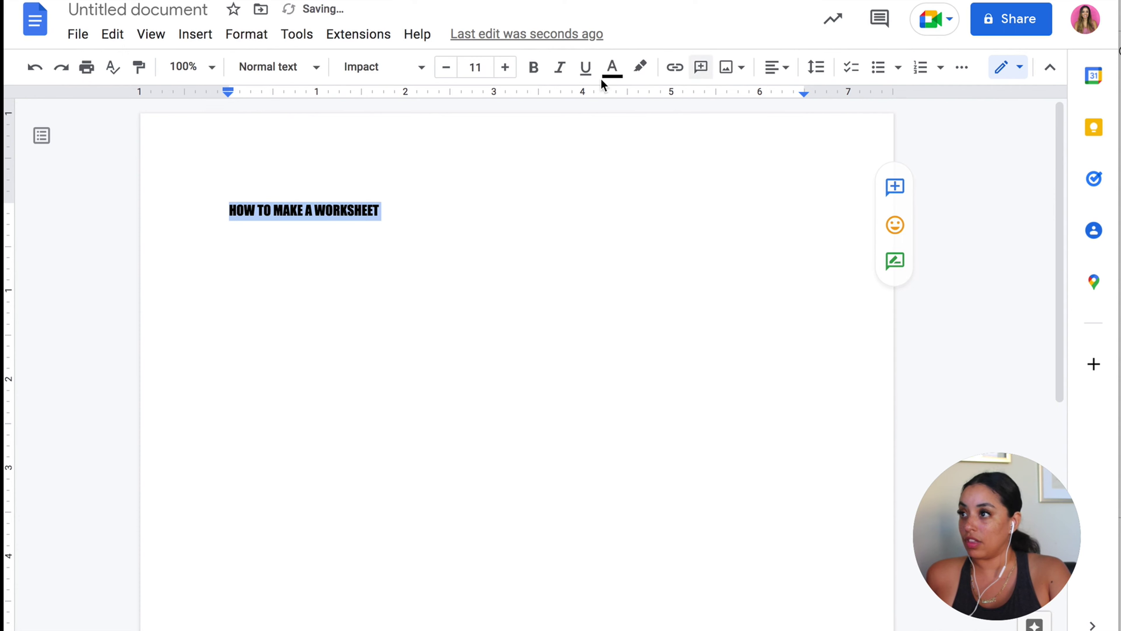
click(475, 68)
click(477, 282)
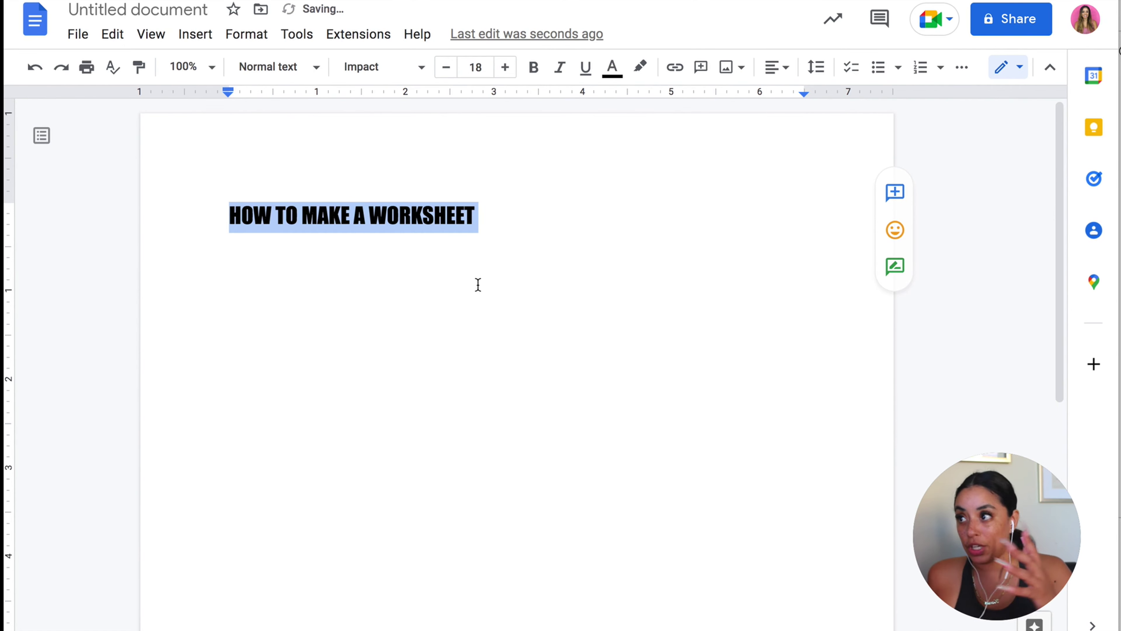
click(1051, 67)
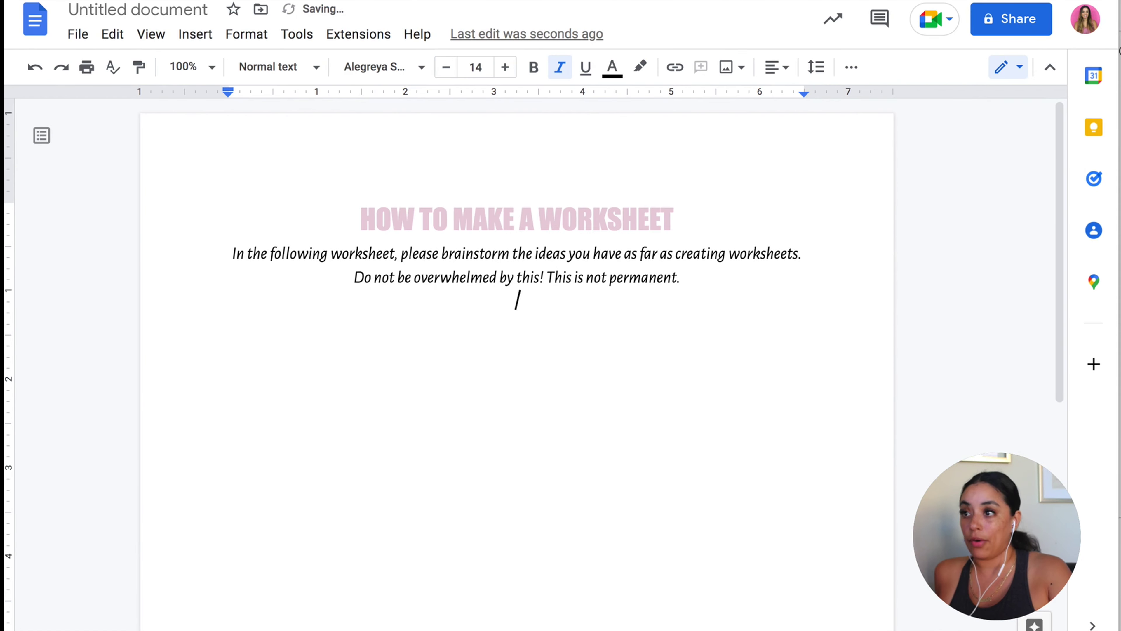
Insert a 1x1 table question box below the intro and paste copies of it beneath
key(Return)
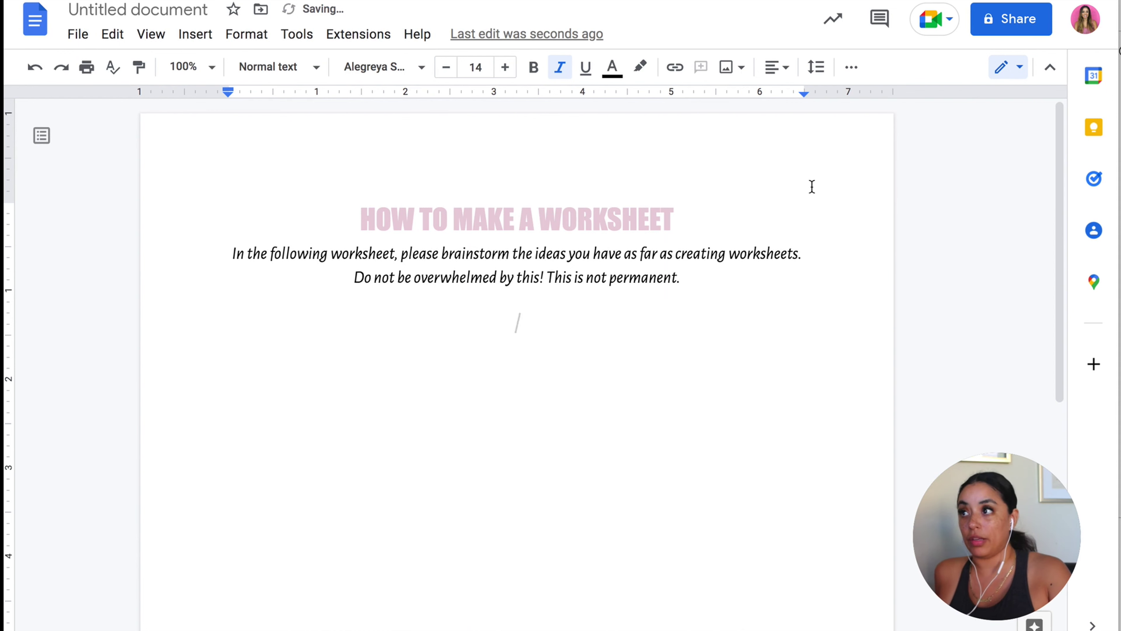
click(192, 38)
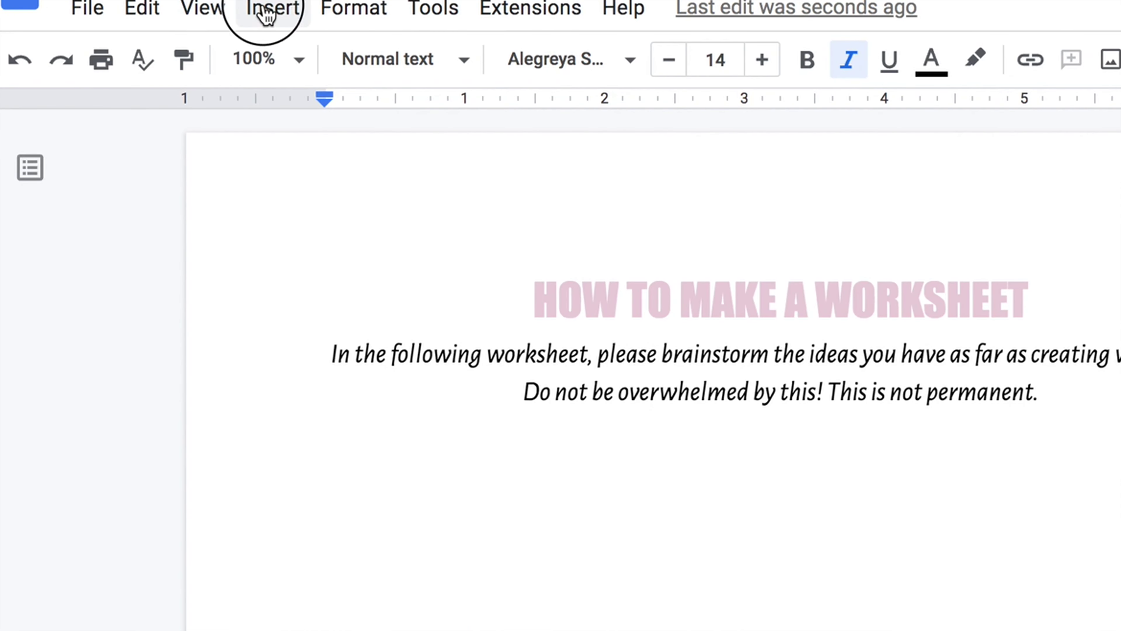
mouse_move(304, 128)
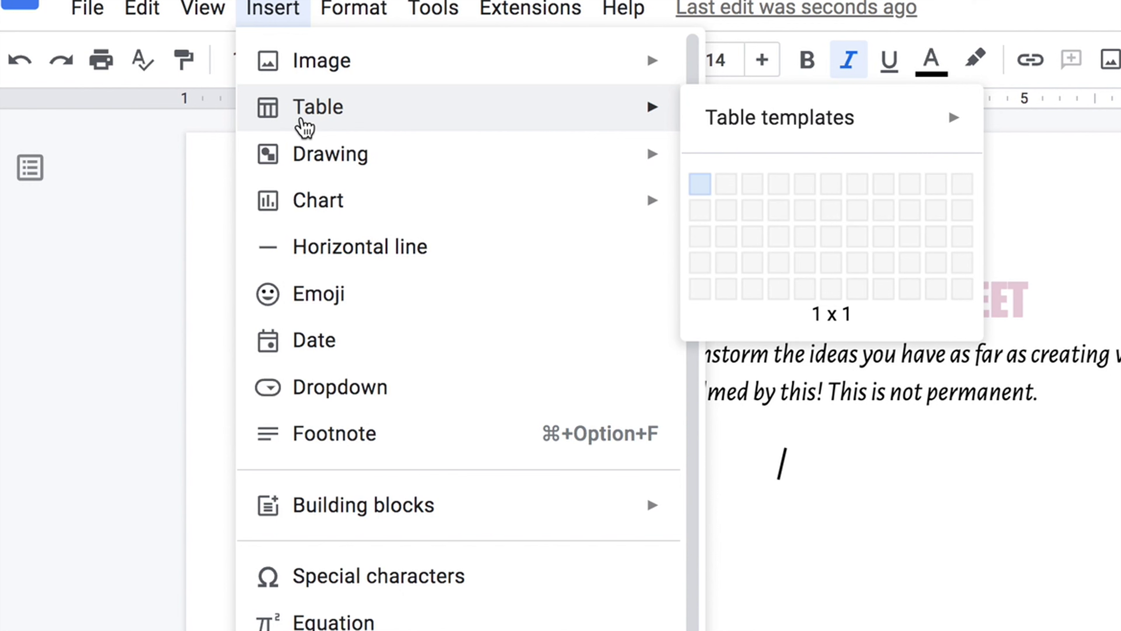
click(700, 185)
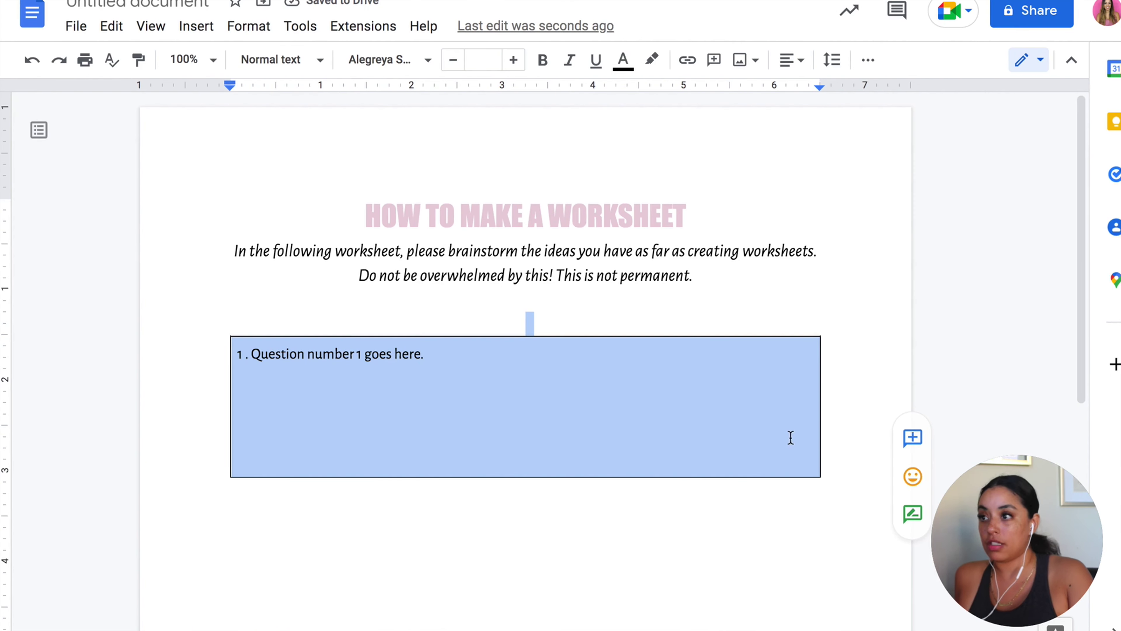
click(853, 433)
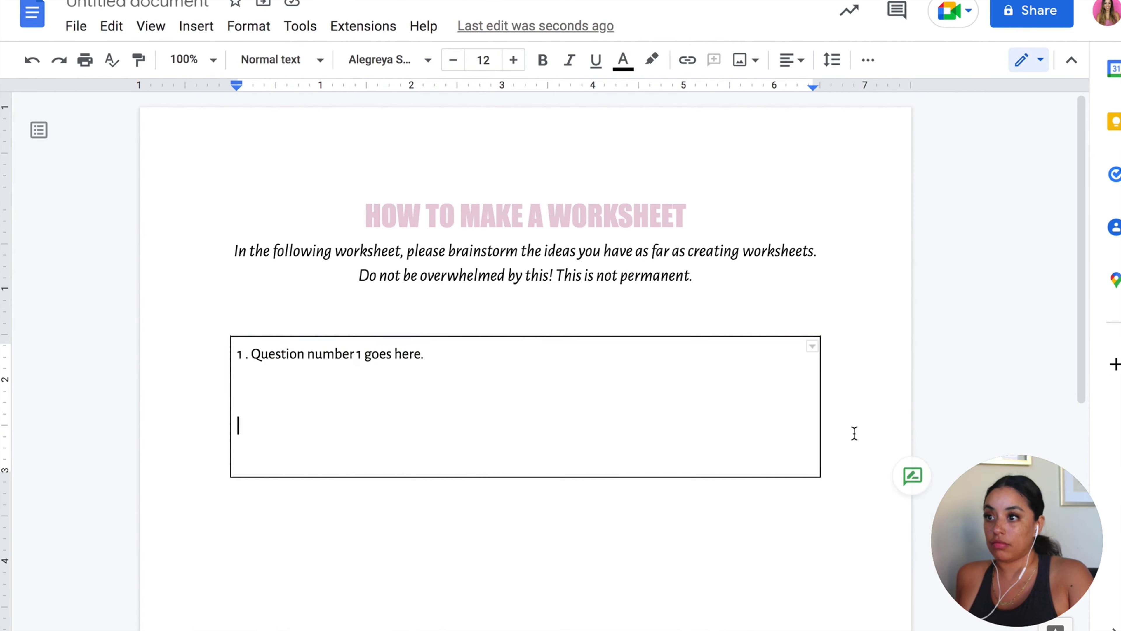
click(621, 483)
key(ctrl+v)
key(ctrl+v)
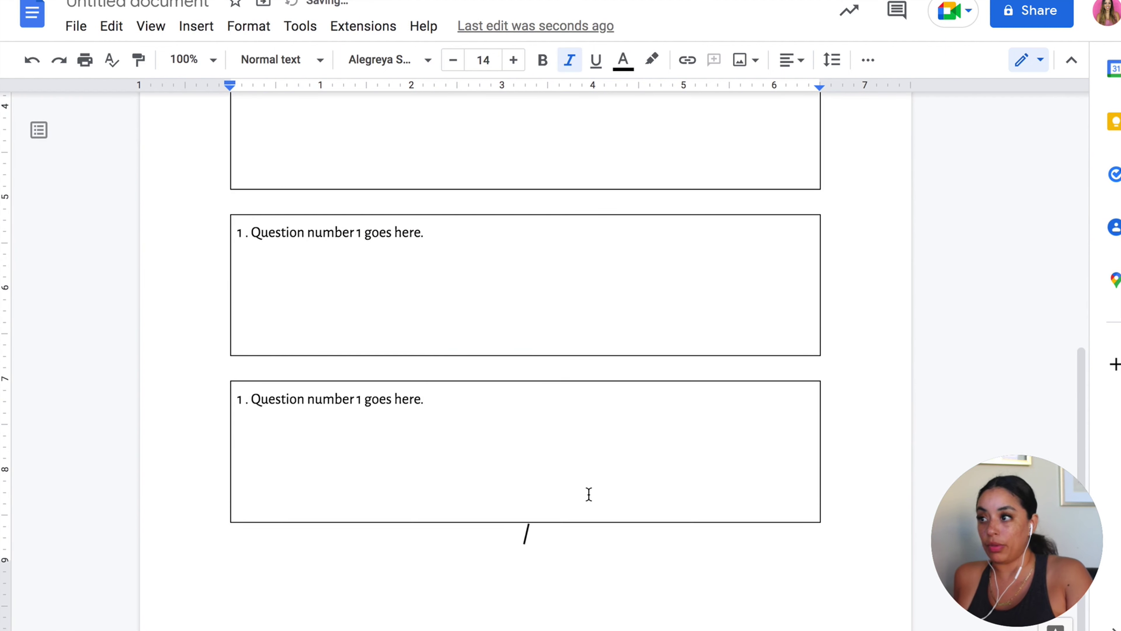
Renumber the second and third question boxes as 2 and 3
scroll(589, 494, up, 7)
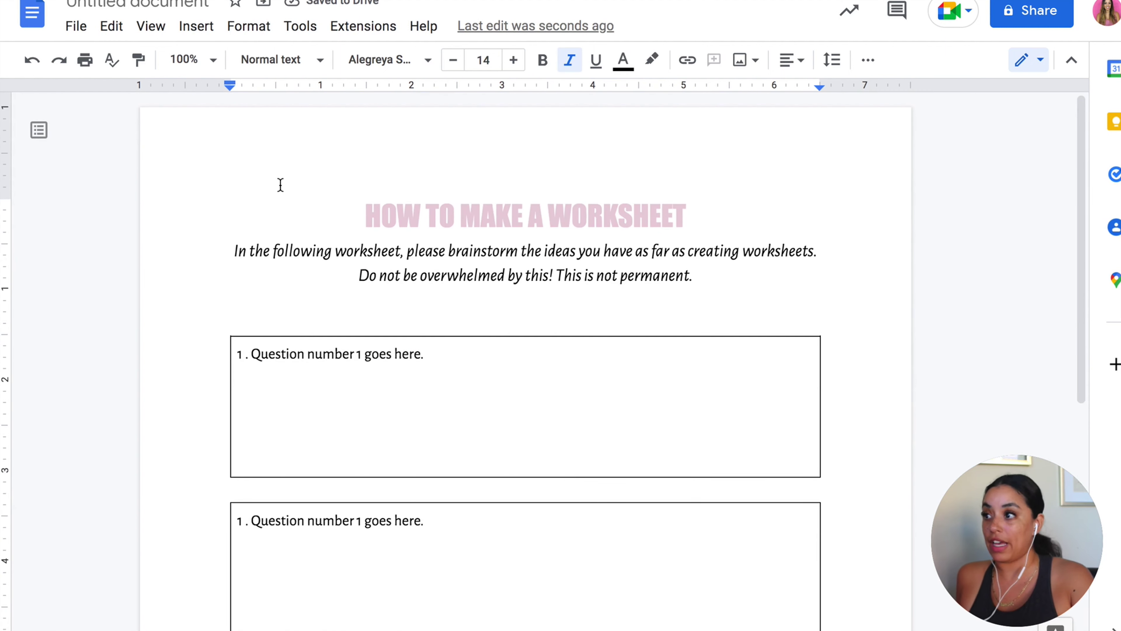
click(246, 521)
key(BackSpace)
key(BackSpace)
key(BackSpace)
text(2)
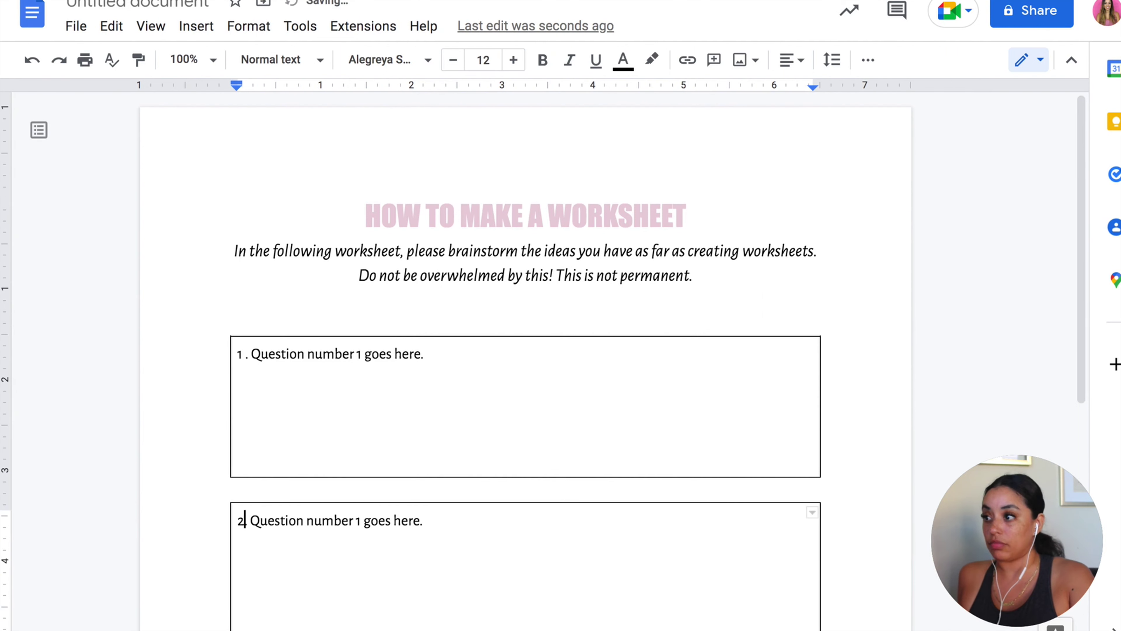
scroll(233, 549, down, 5)
click(242, 420)
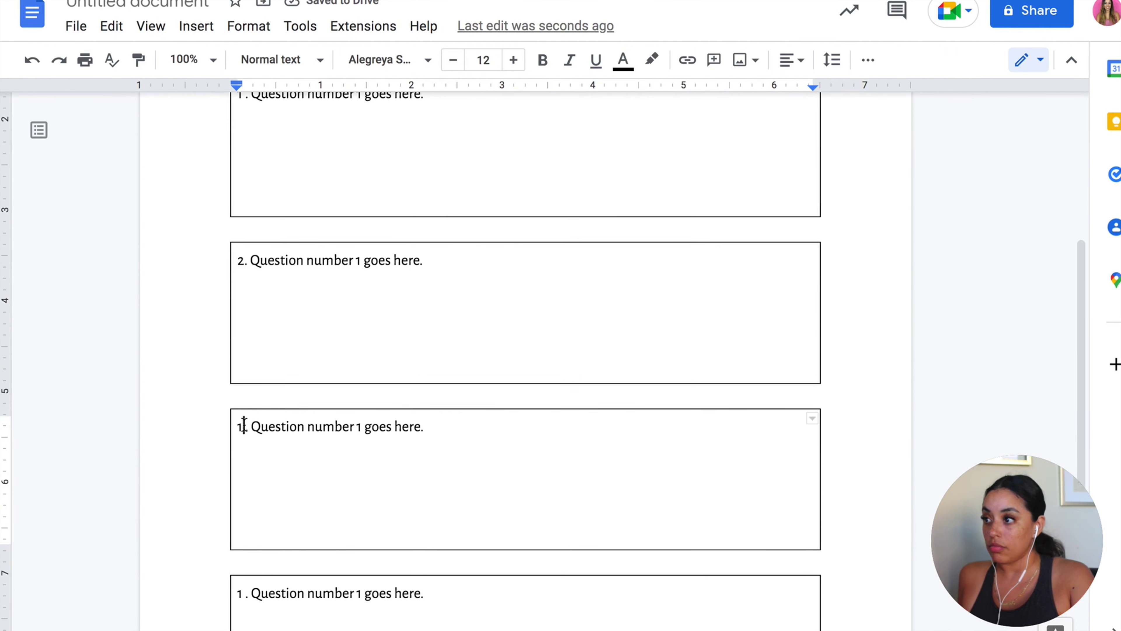
key(BackSpace)
text(3)
click(244, 593)
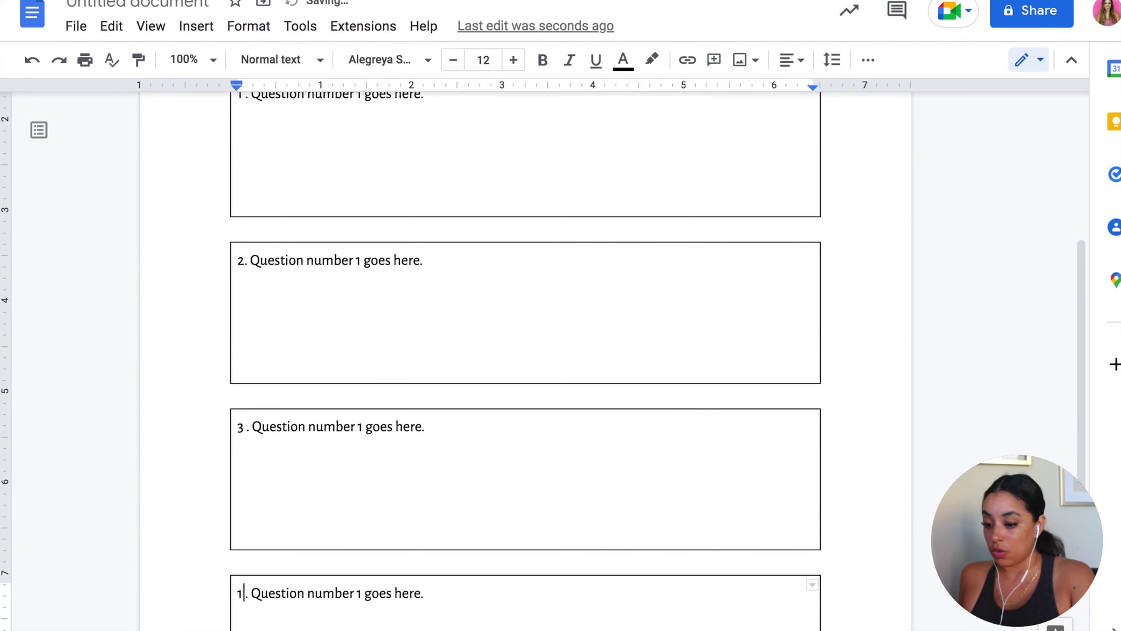
Make the first question box's border pale pink
scroll(331, 247, up, 4)
click(331, 249)
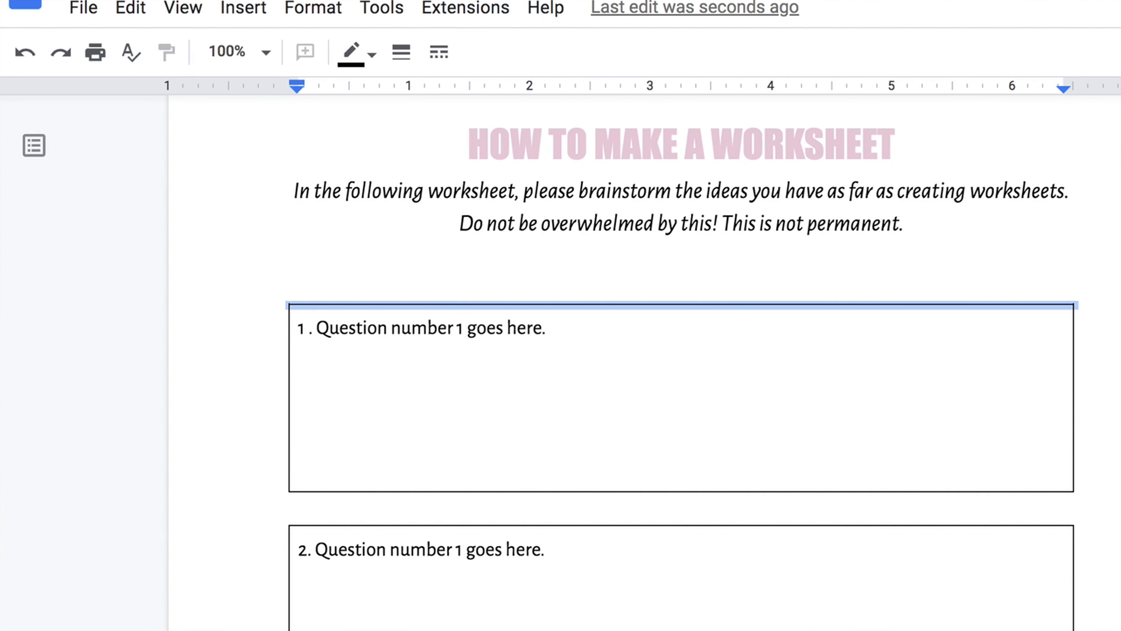
click(372, 55)
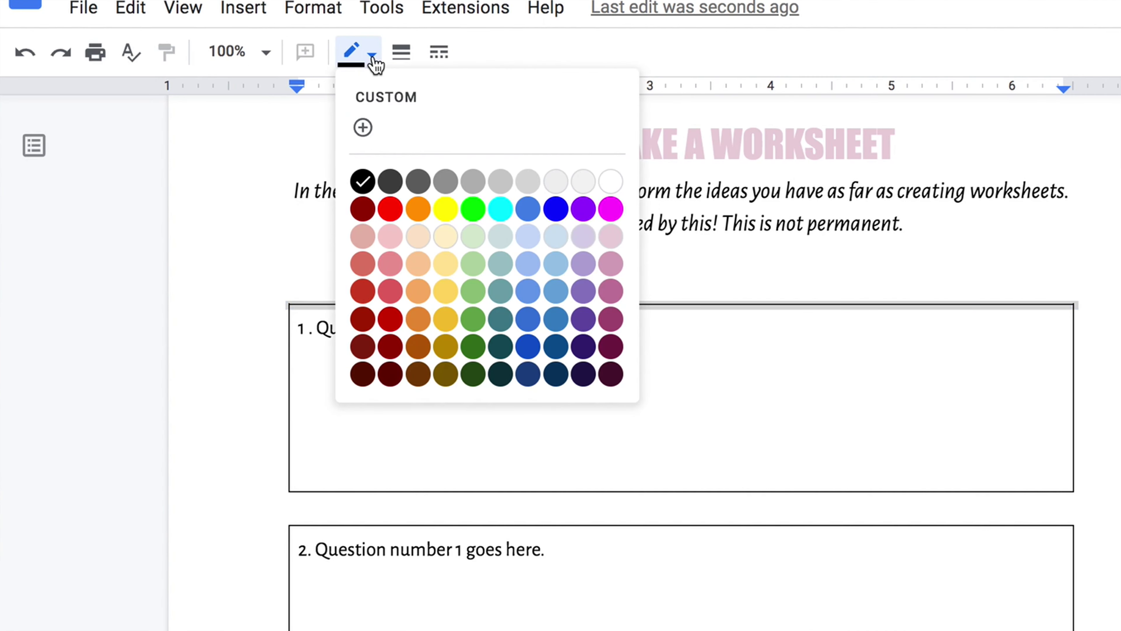
click(613, 240)
Delete the extra fourth question box
scroll(1063, 413, down, 10)
click(311, 476)
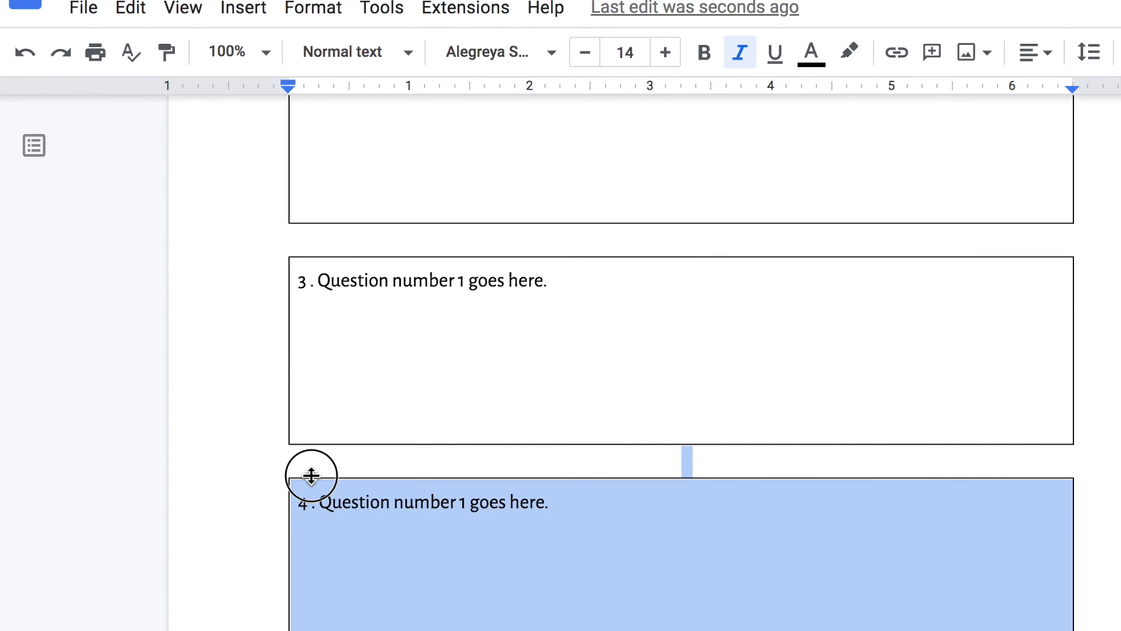
key(BackSpace)
scroll(680, 353, up, 10)
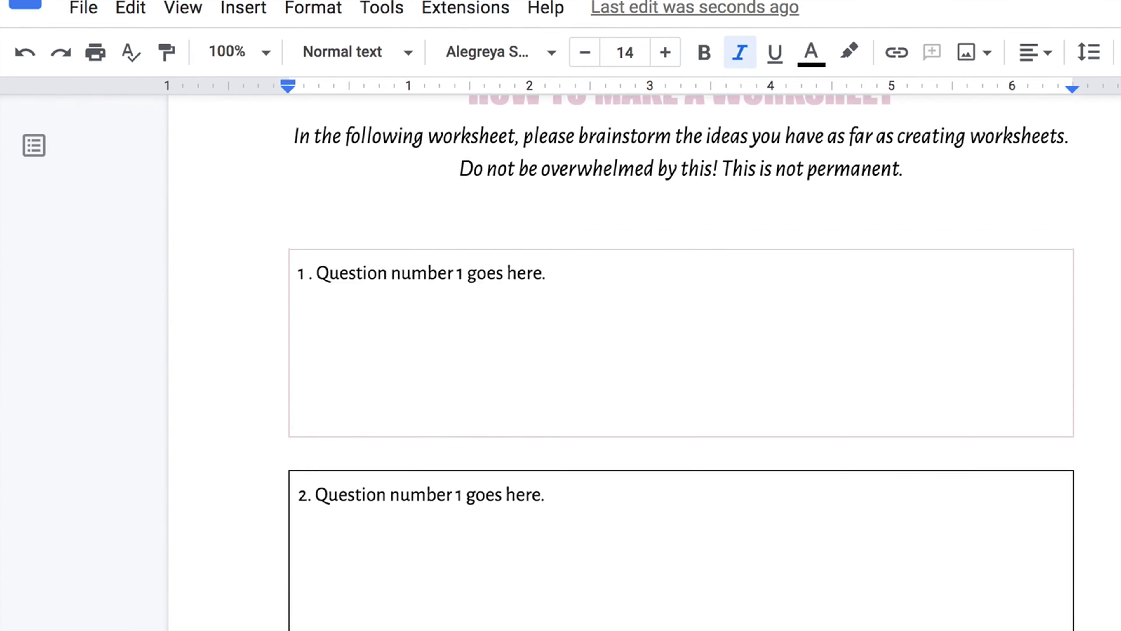
click(247, 8)
Shrink the worksheet thumbnails image and wrap text so it sits right of question 1
mouse_move(270, 68)
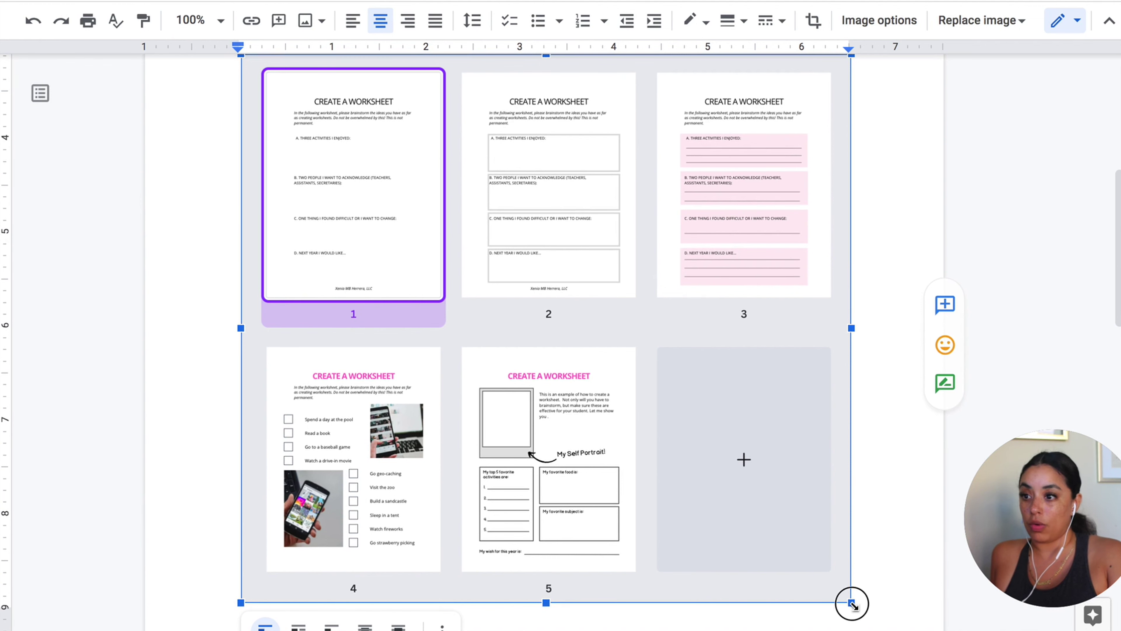
drag(851, 603, 651, 424)
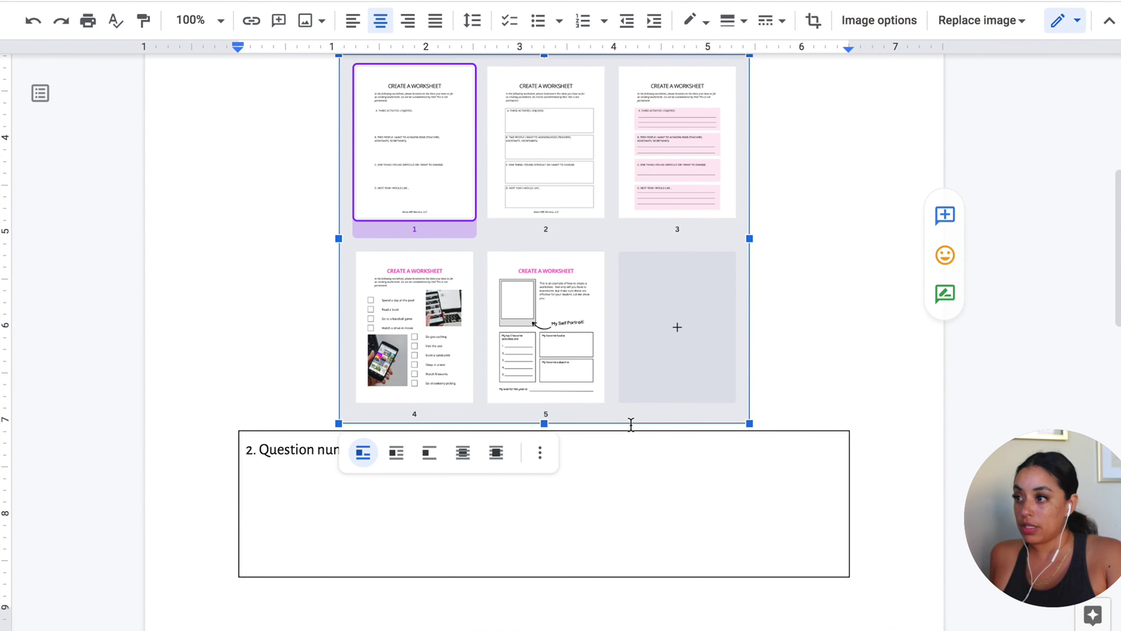
click(396, 453)
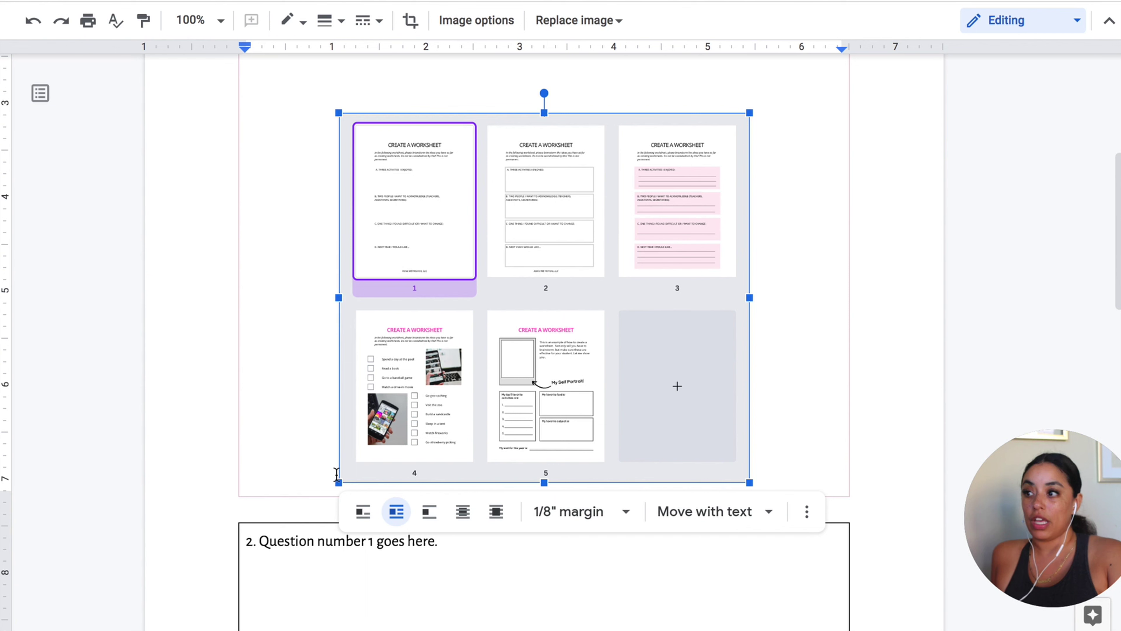
drag(339, 482, 547, 353)
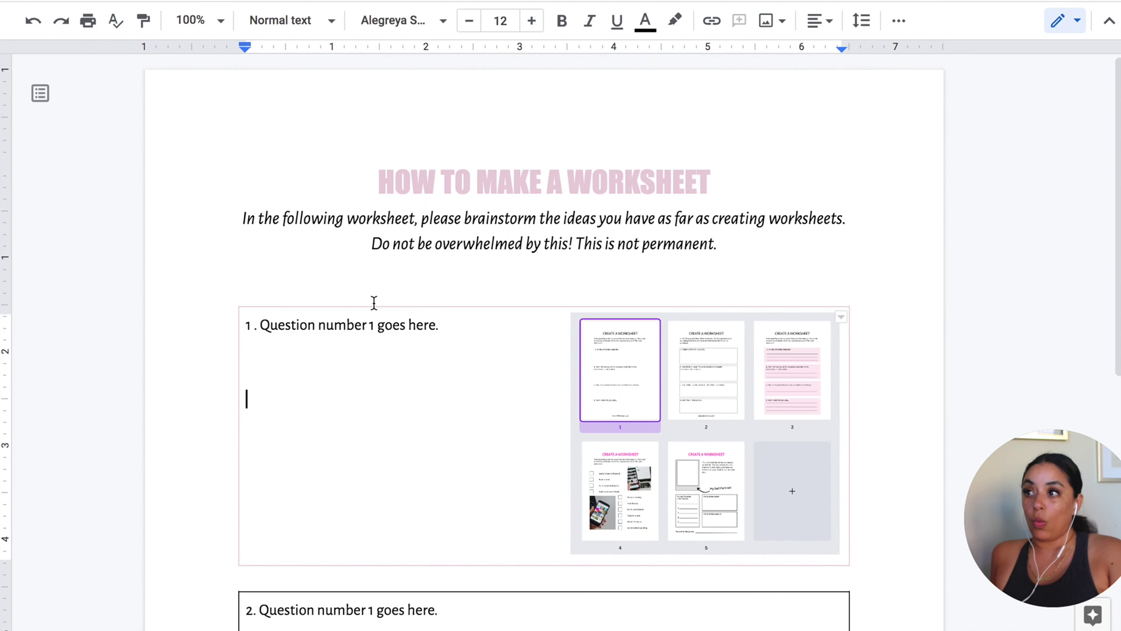
Place the cursor below the third box and bring up the Insert menu for page numbers
scroll(374, 303, down, 10)
click(598, 596)
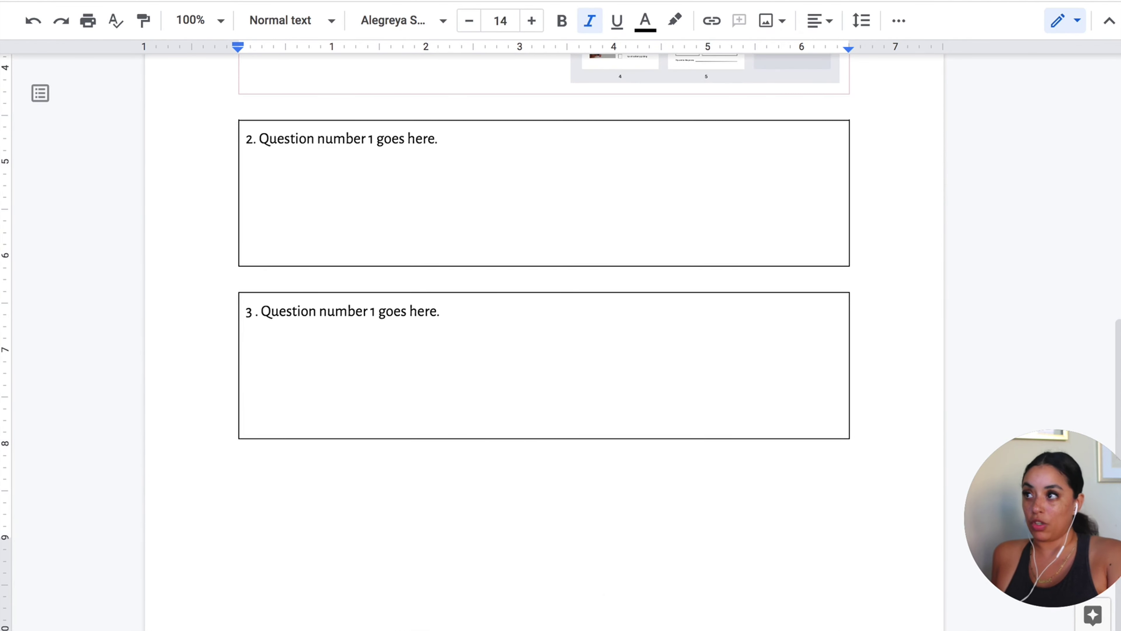
click(203, 1)
mouse_move(269, 509)
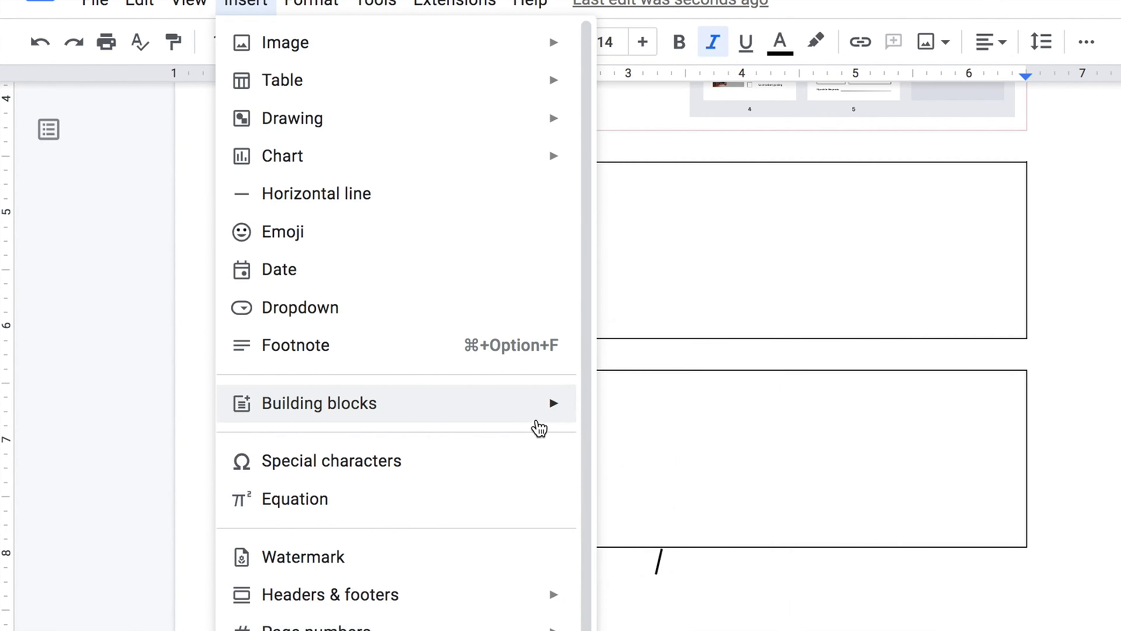
Dismiss the menu and scroll down to the footer reading 'The Simple Course Plan | 2'
key(Escape)
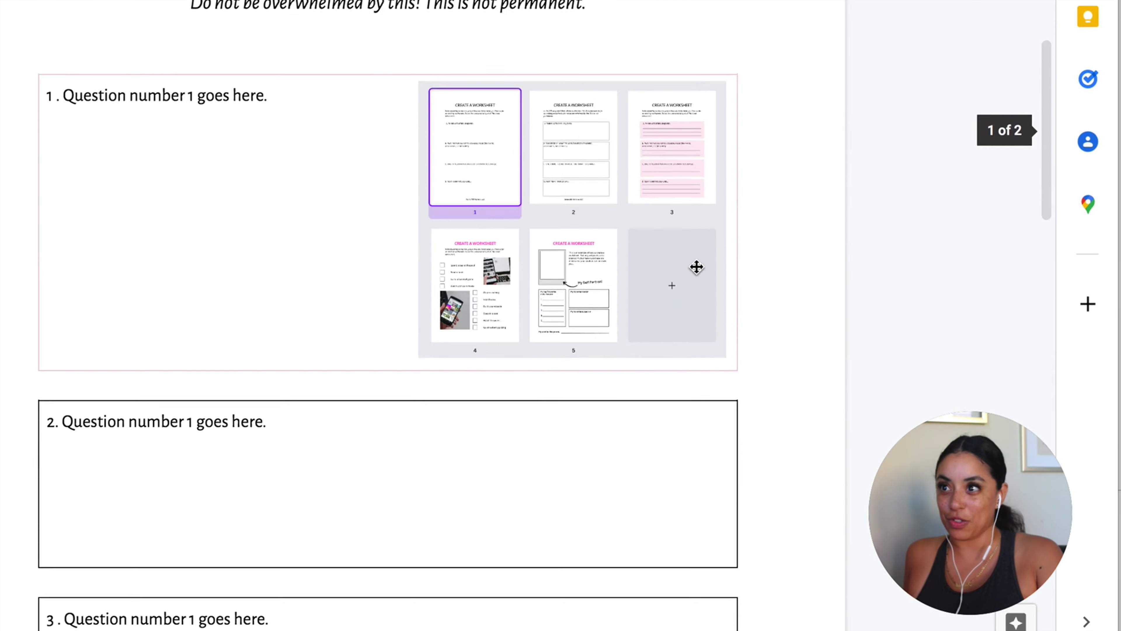
scroll(696, 266, down, 15)
scroll(696, 266, down, 2)
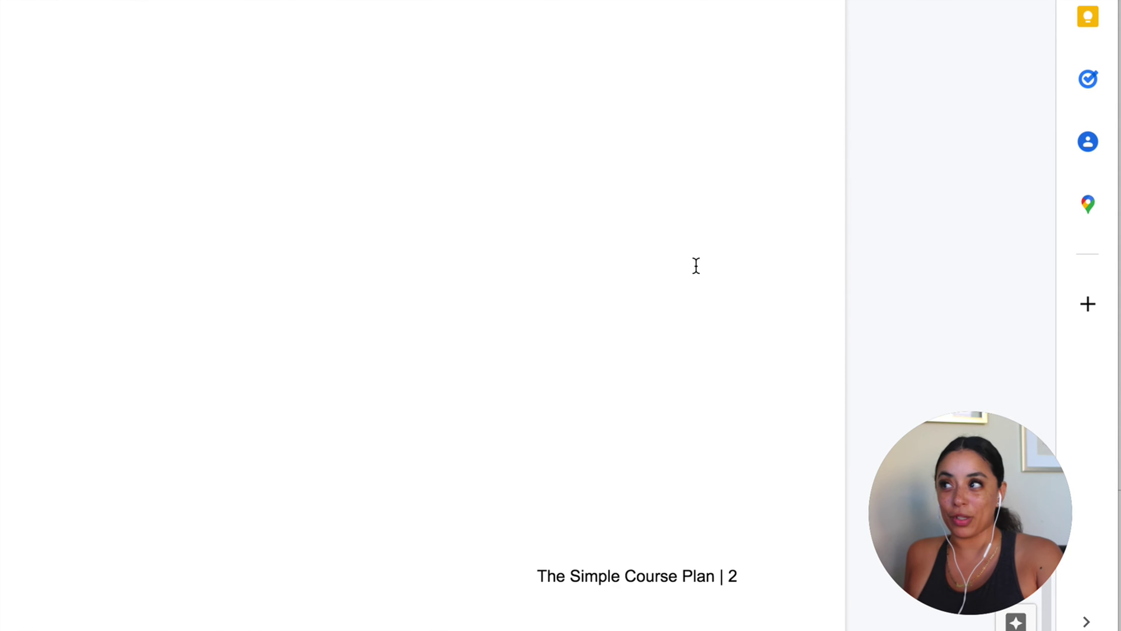